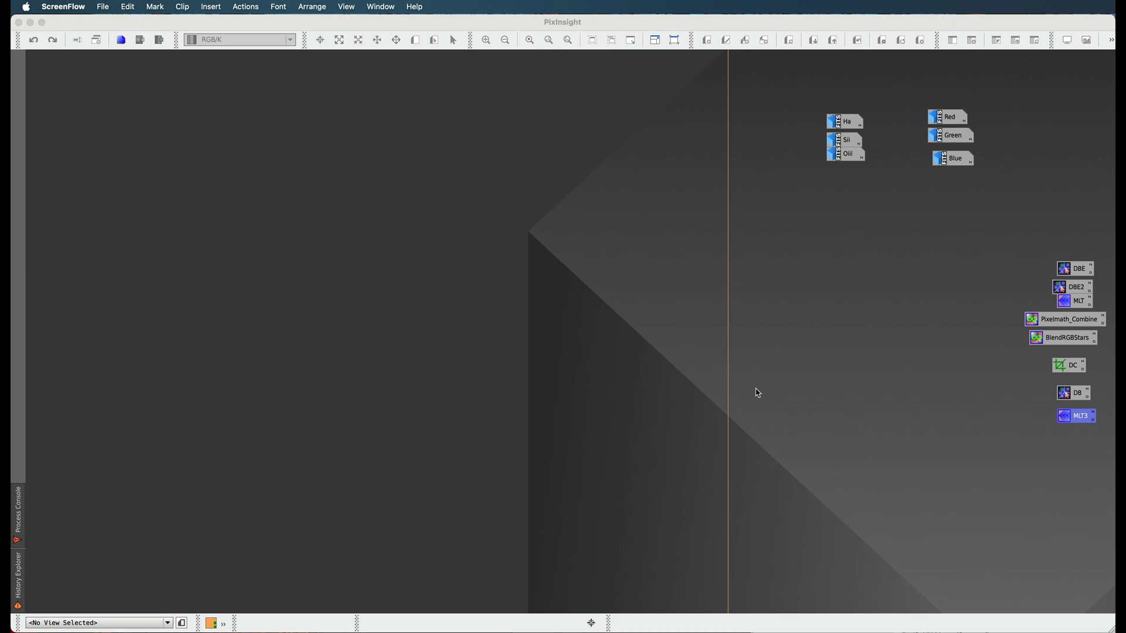
Preview the Ha frame and minimize it, then select and deselect the Red, Green and Blue icons
double_click(845, 121)
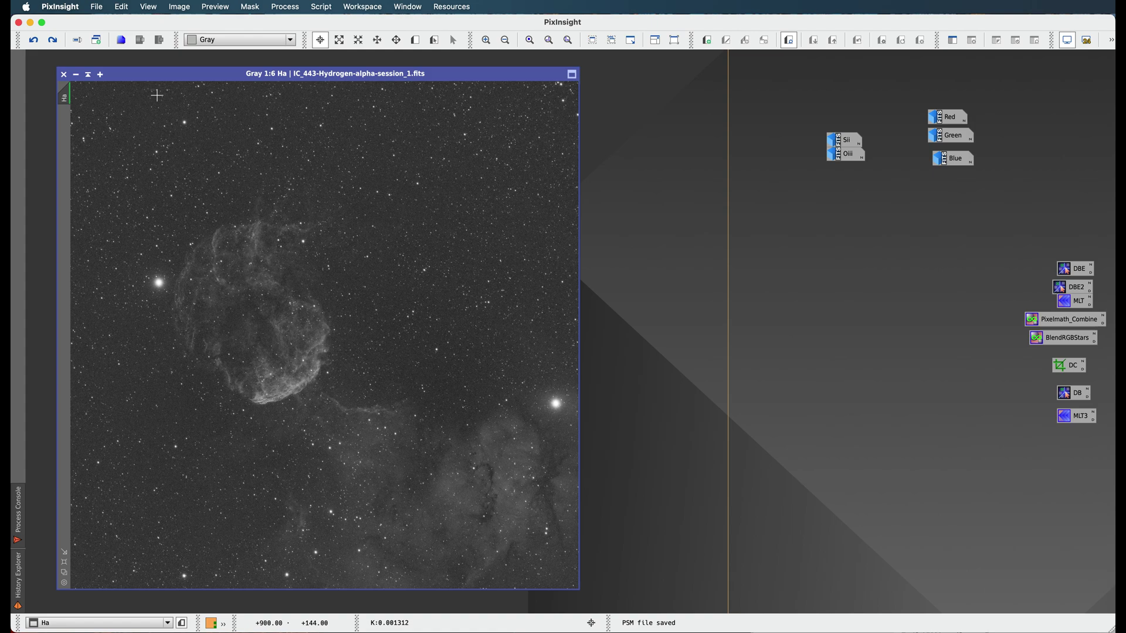
click(76, 75)
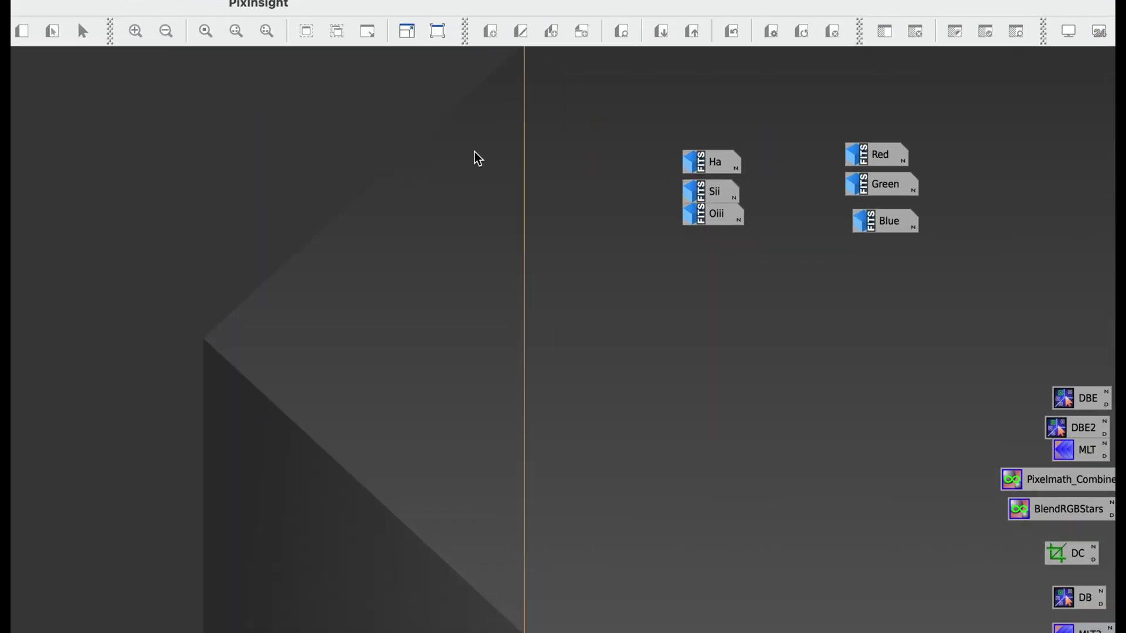
drag(710, 155, 868, 367)
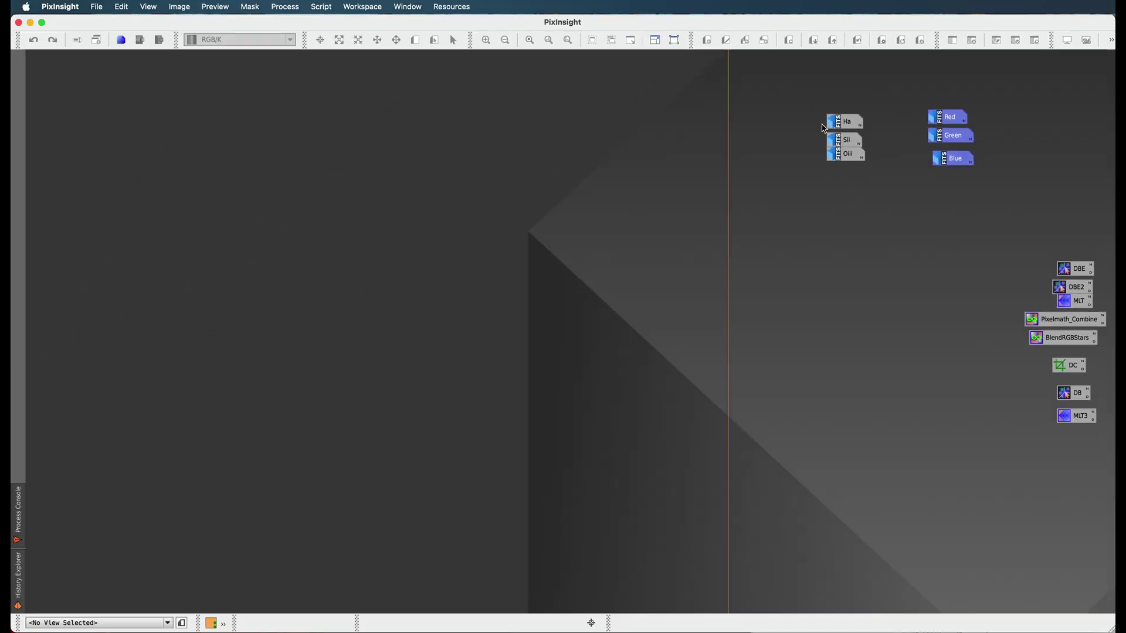
mouse_move(840, 157)
click(911, 169)
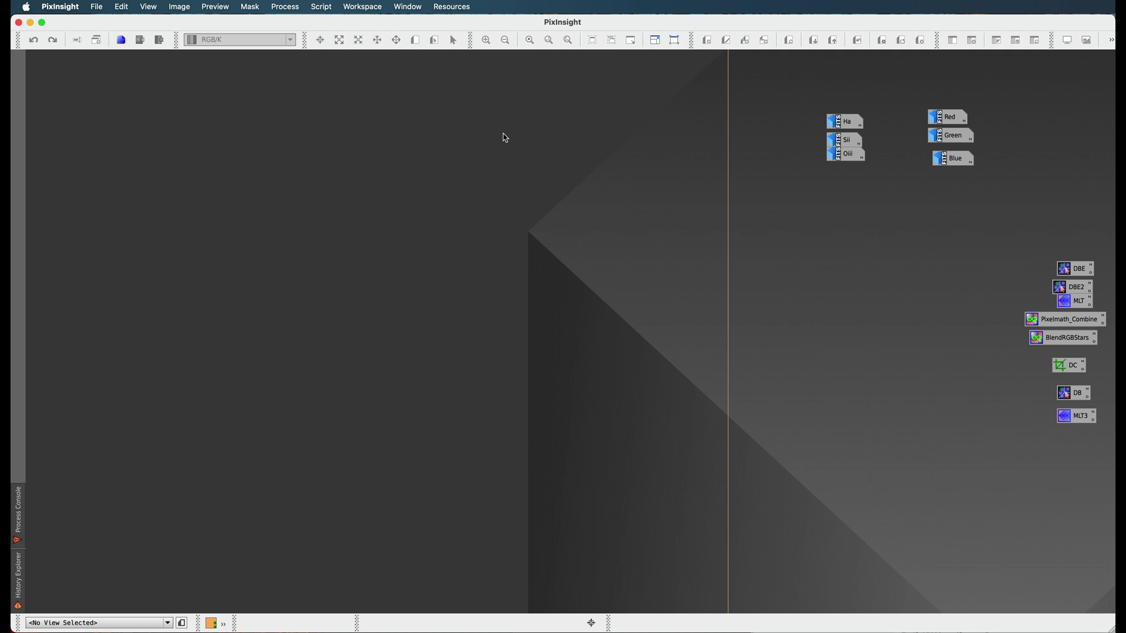
Open ChannelCombination from Process > ColorSpaces and move its panel aside
click(284, 7)
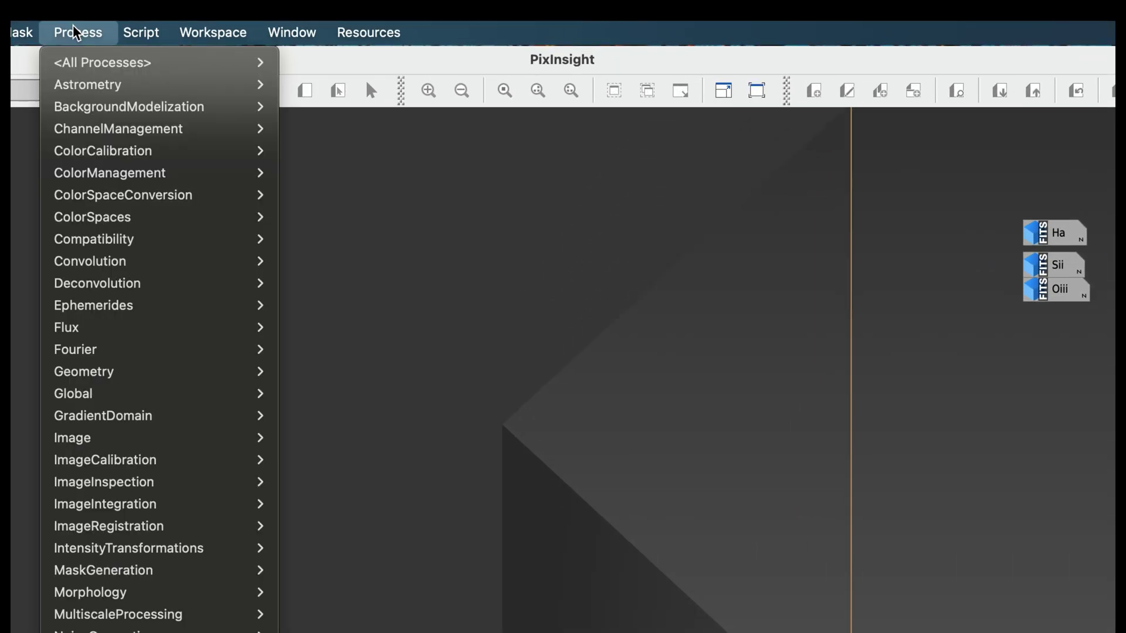
mouse_move(132, 357)
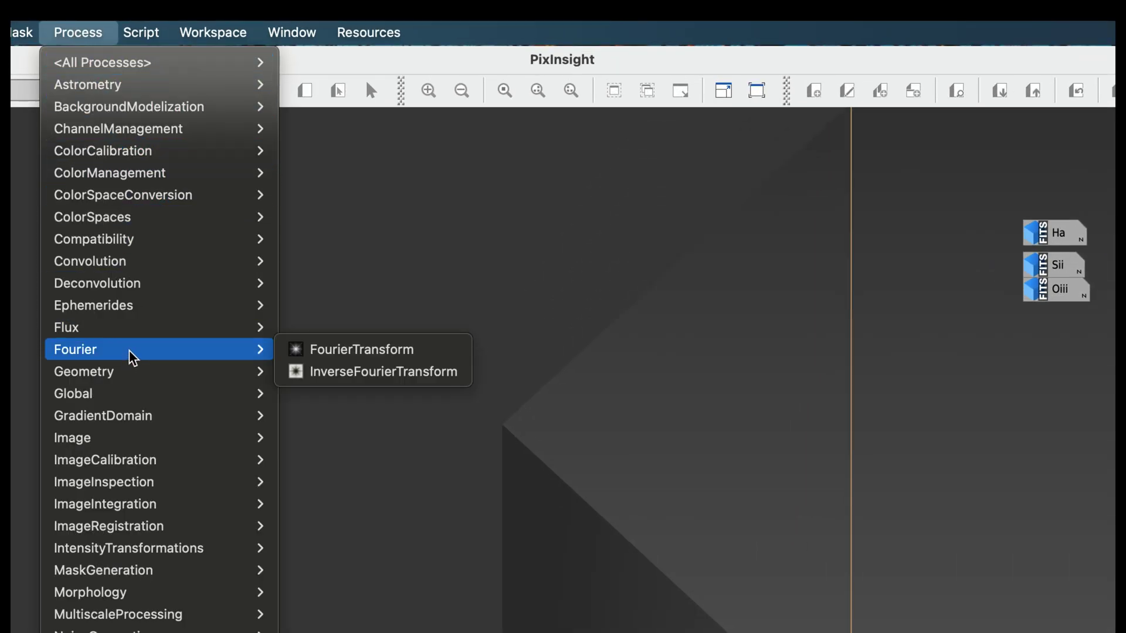
mouse_move(165, 231)
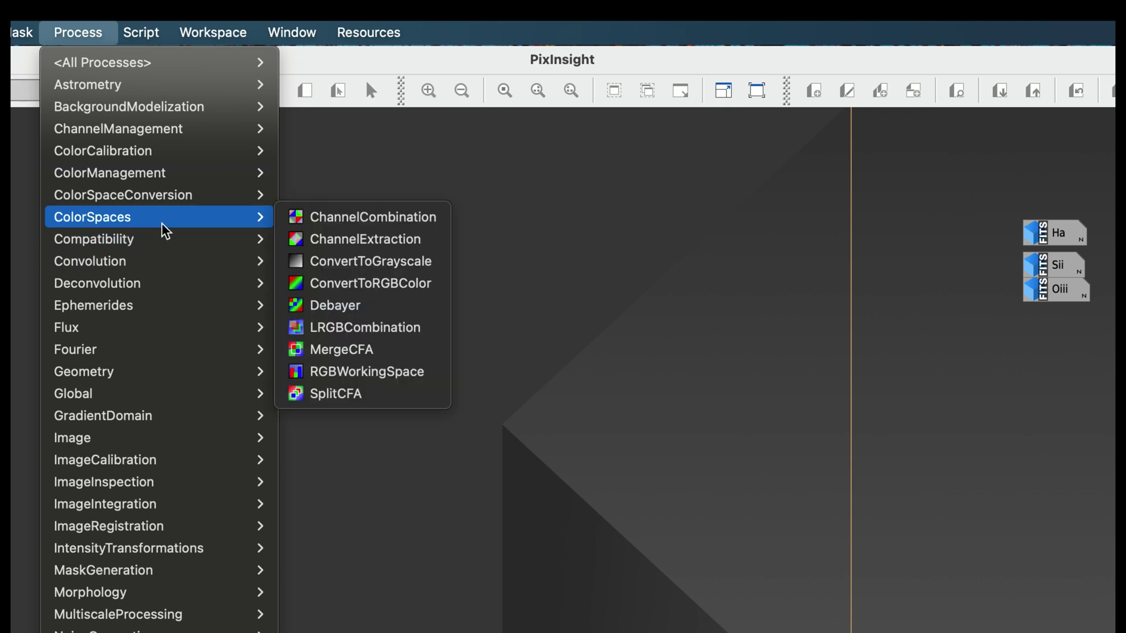
click(328, 220)
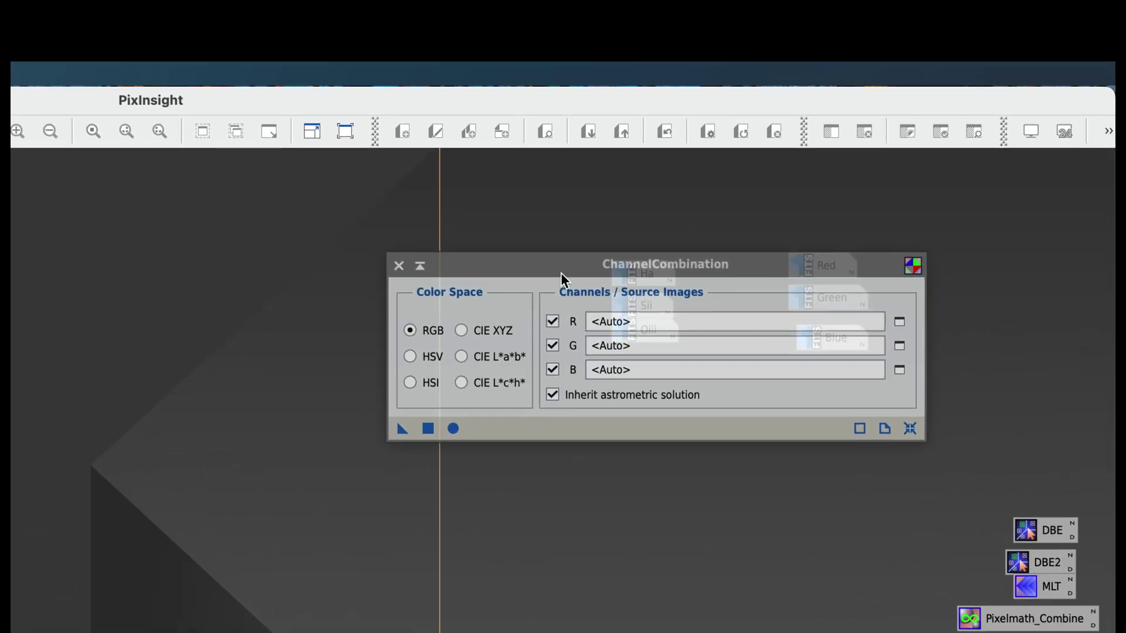
drag(560, 271, 192, 310)
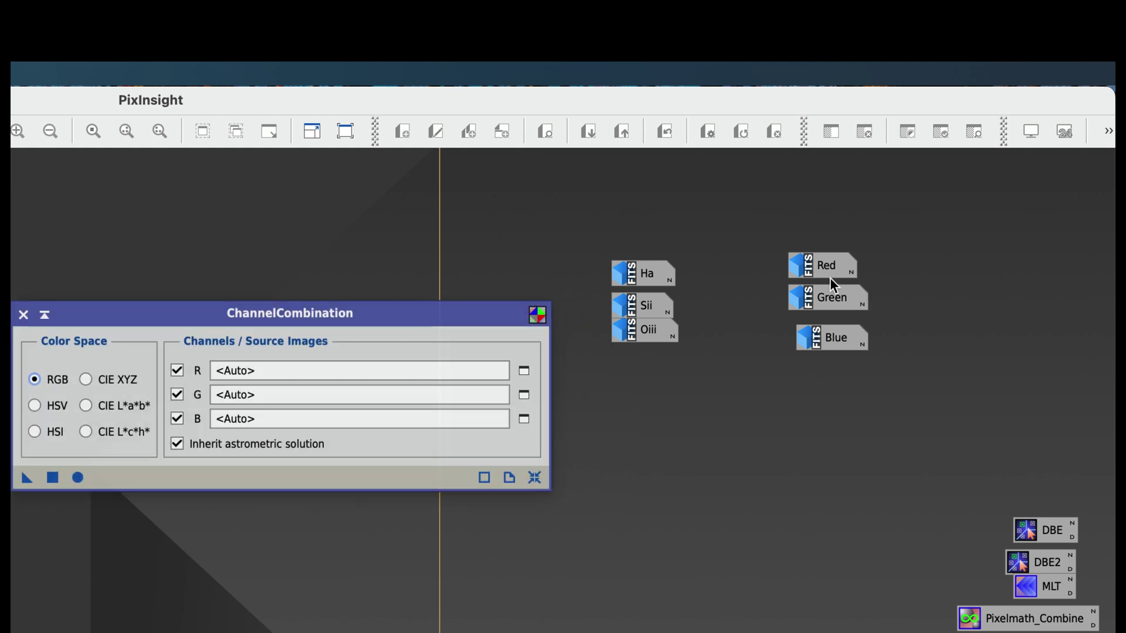
Assign the Red, Green and Blue frames to the R, G and B channels
drag(822, 265, 294, 371)
drag(849, 296, 269, 397)
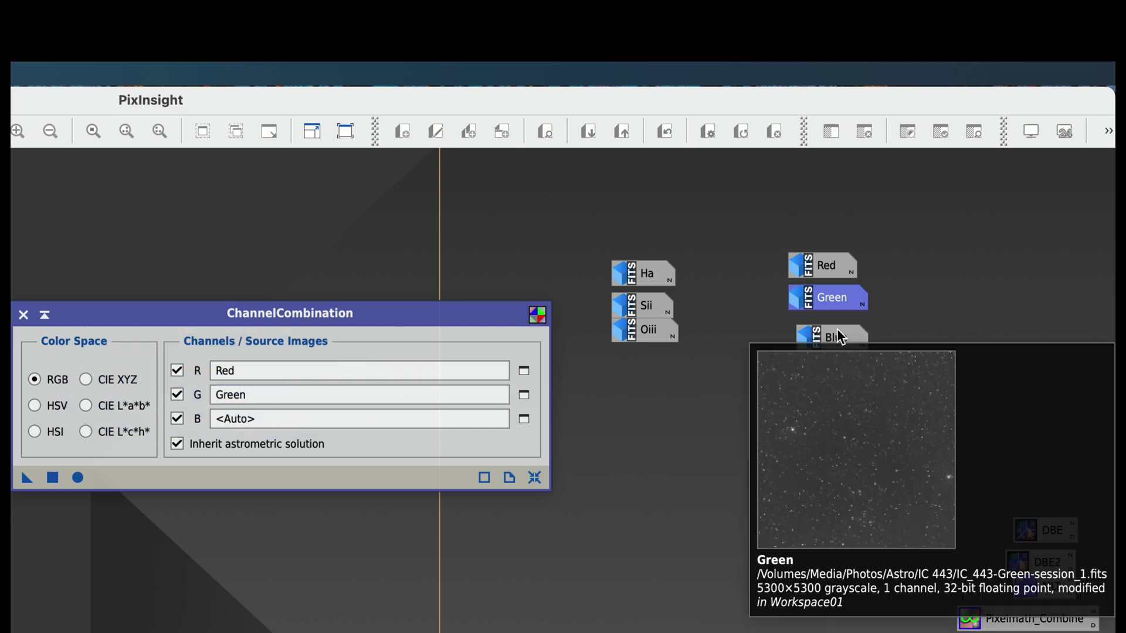
drag(840, 338, 271, 410)
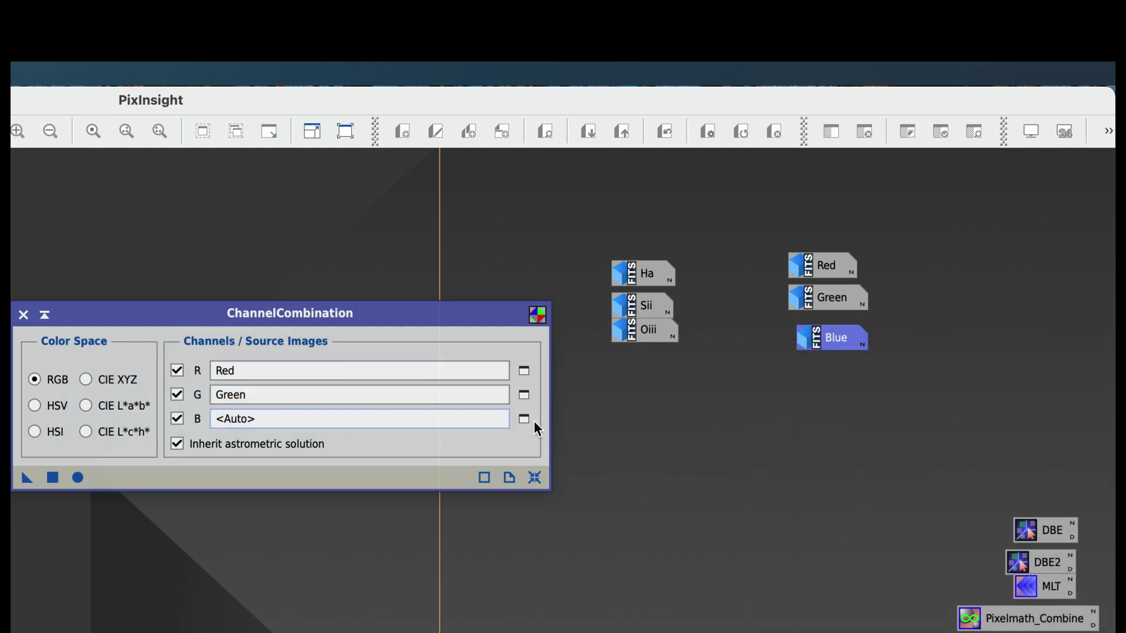
drag(822, 344, 261, 433)
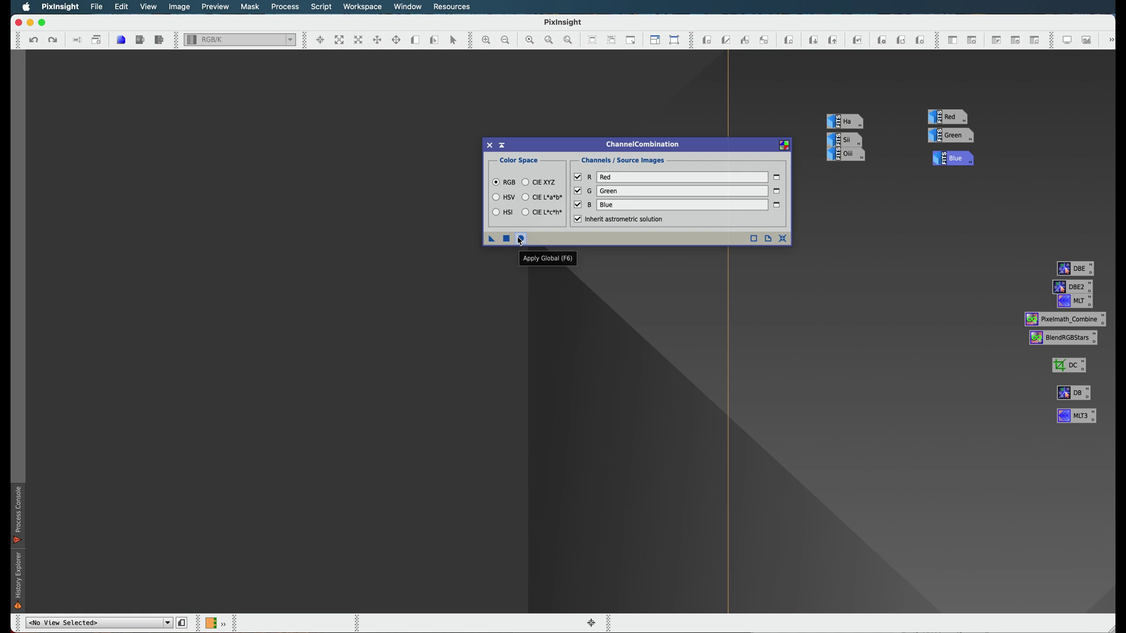
Apply the combination globally to create Image21, dismissing the no-active-image error, and rearrange the windows
click(520, 238)
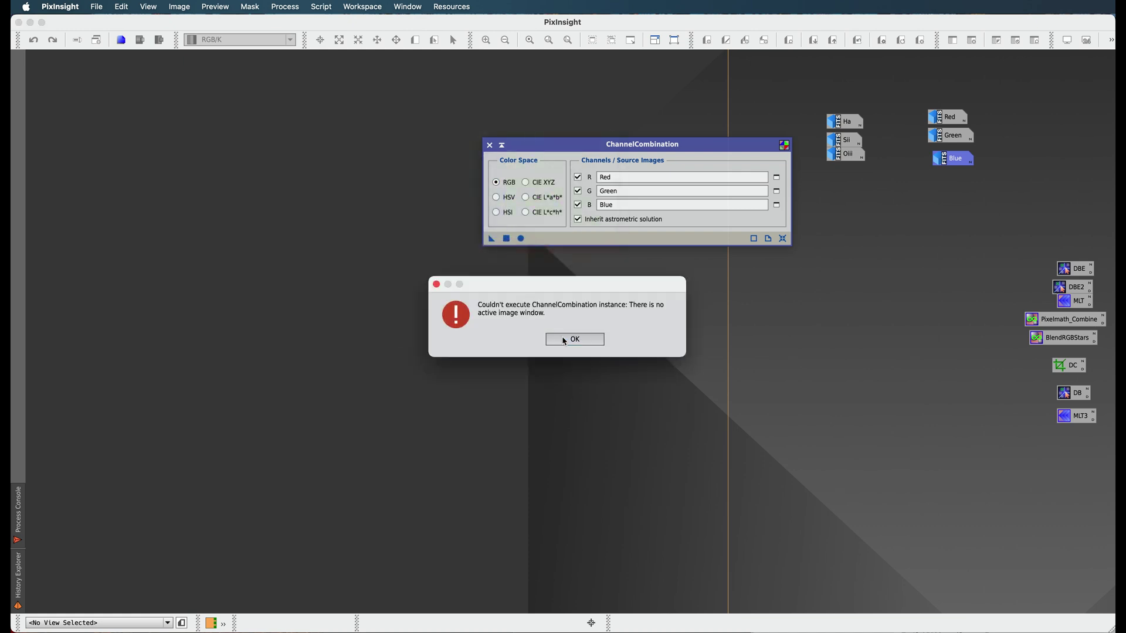
click(564, 340)
click(521, 238)
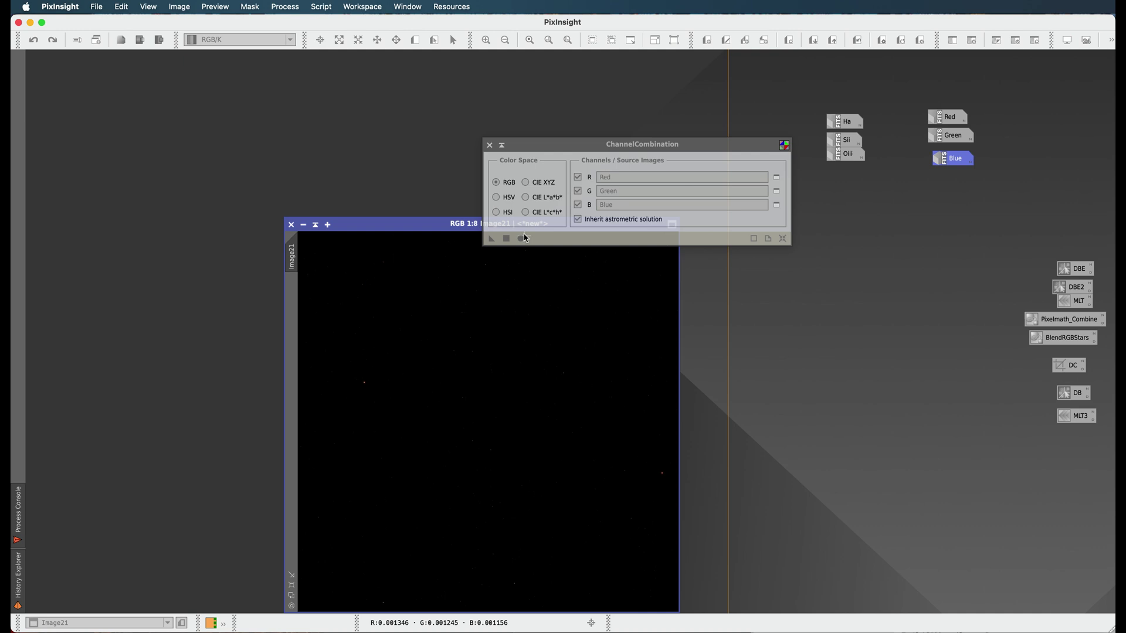
drag(436, 225, 217, 81)
key(ctrl+a)
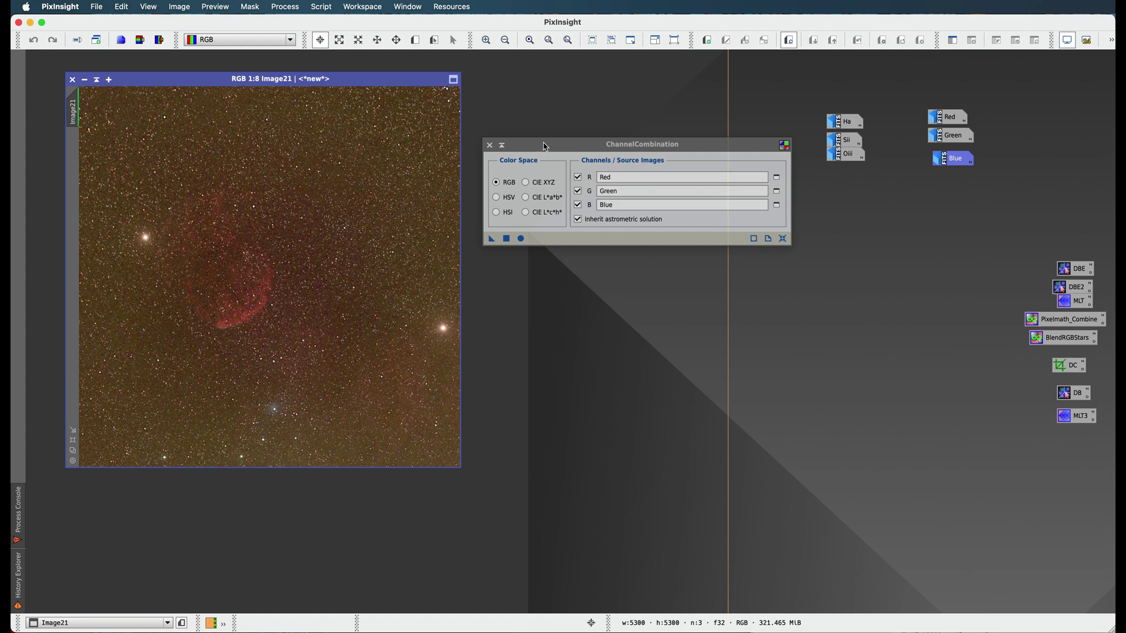
drag(587, 144, 802, 218)
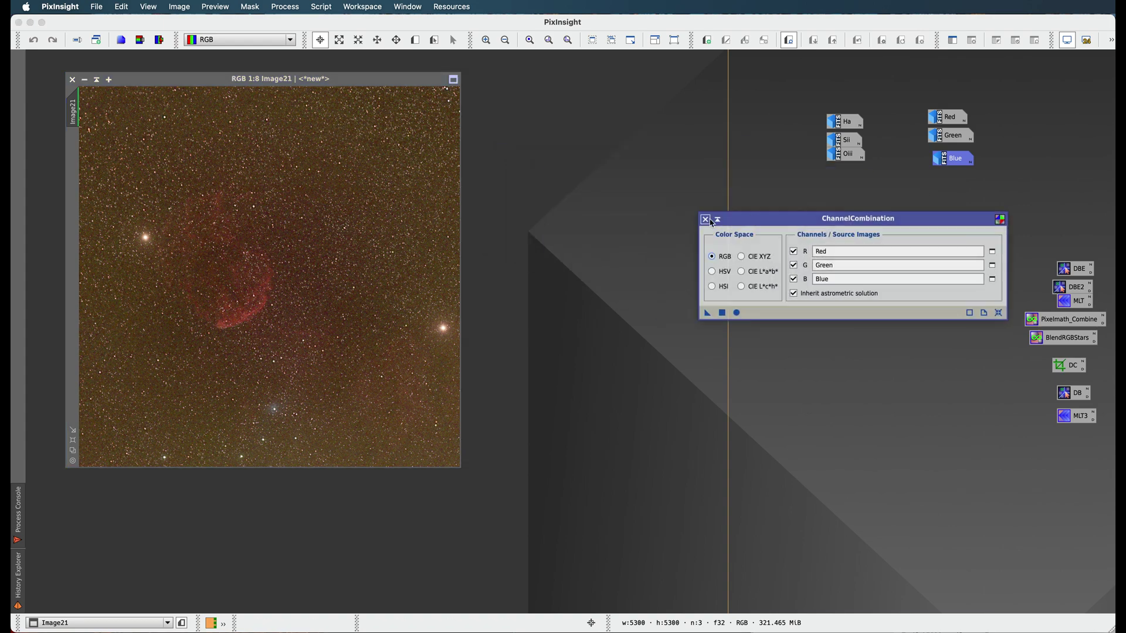
Auto-stretch Image21 in ScreenTransferFunction with RGB channels unlinked, then close the tool
click(706, 219)
click(281, 6)
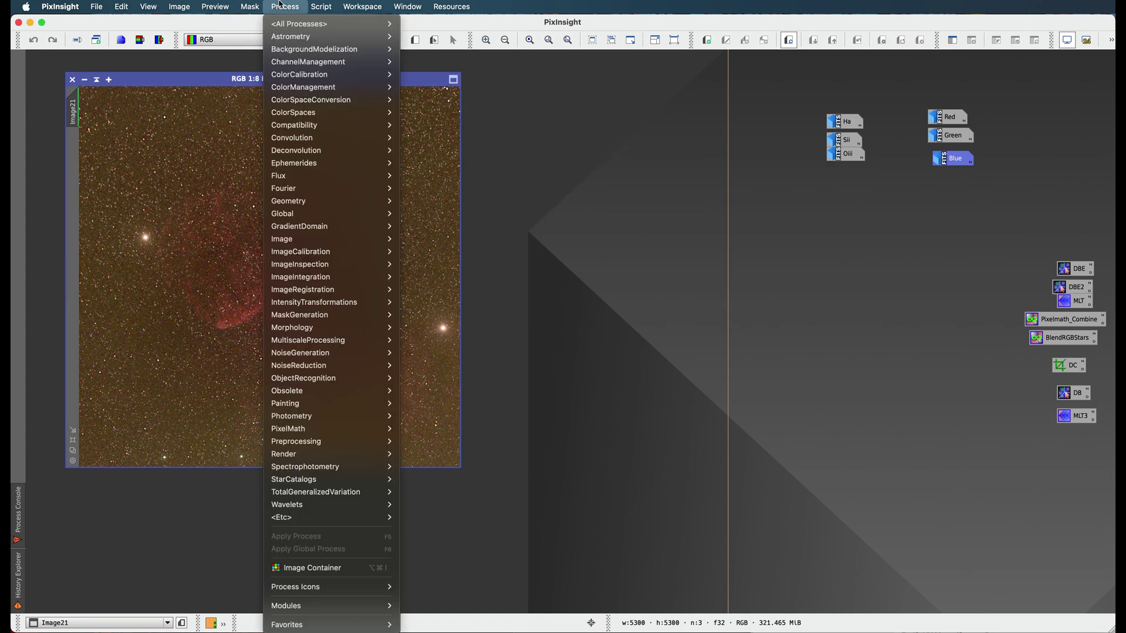
mouse_move(296, 305)
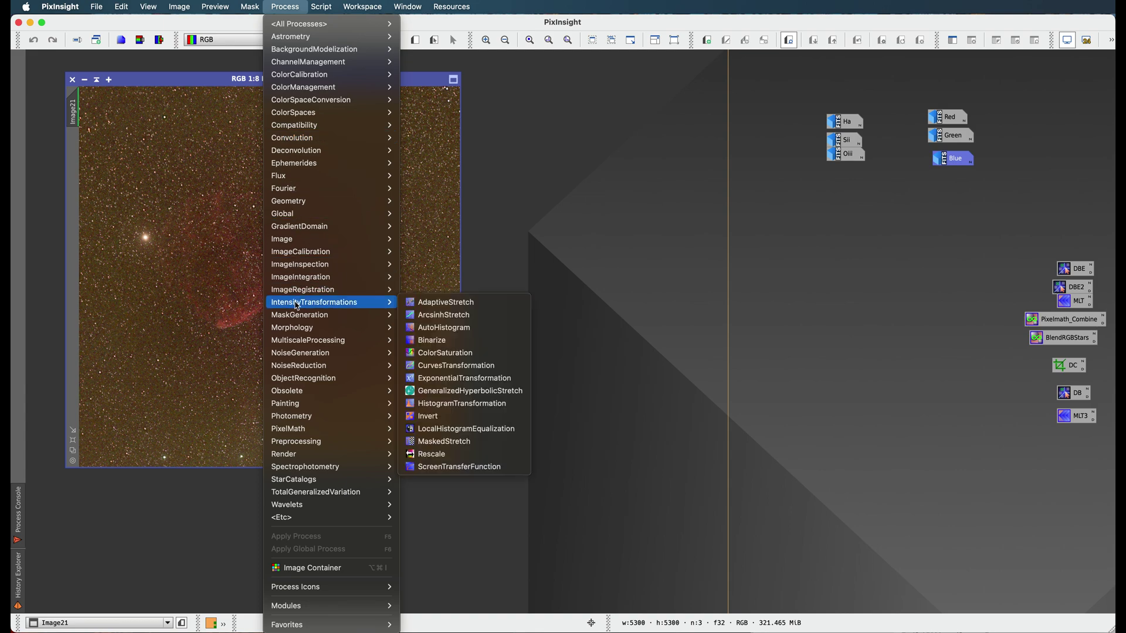
click(469, 466)
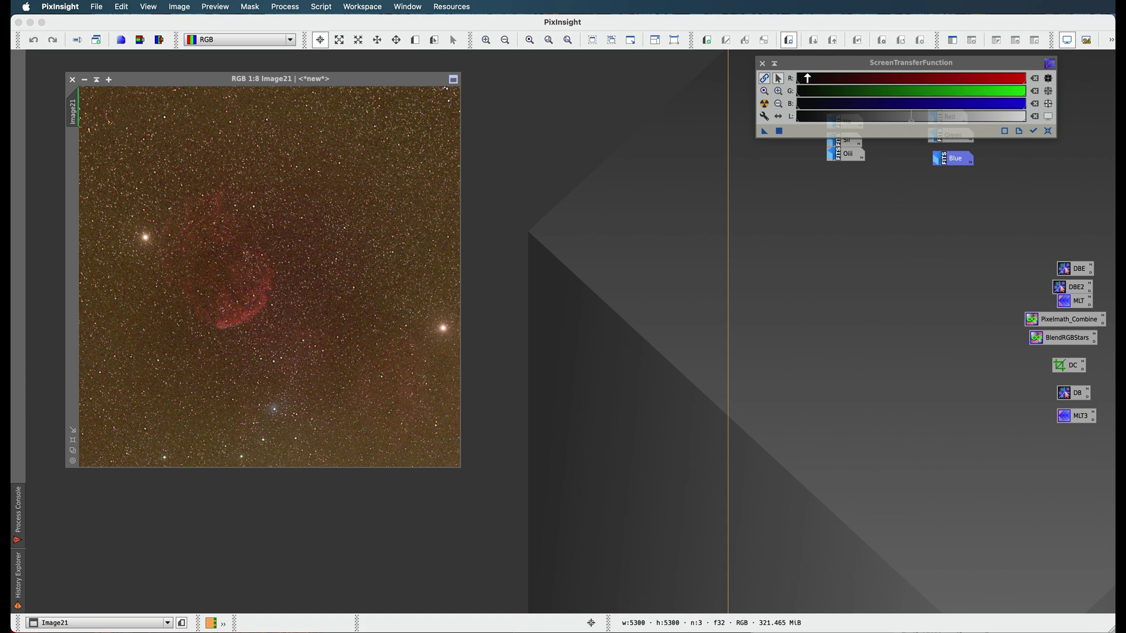
drag(812, 67, 562, 82)
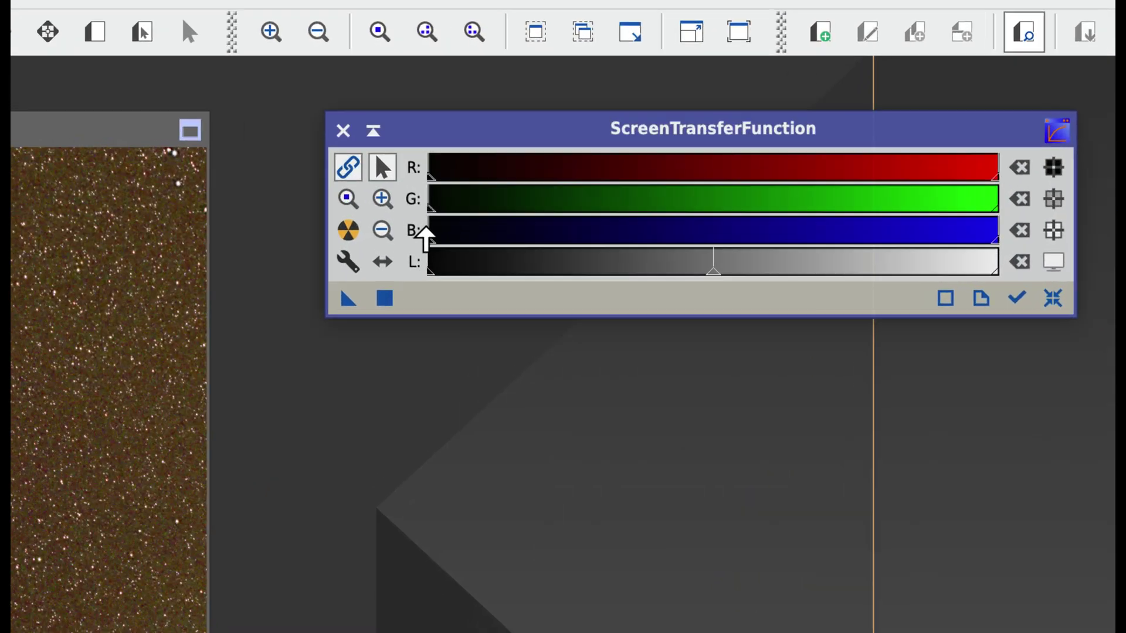
click(347, 168)
click(347, 232)
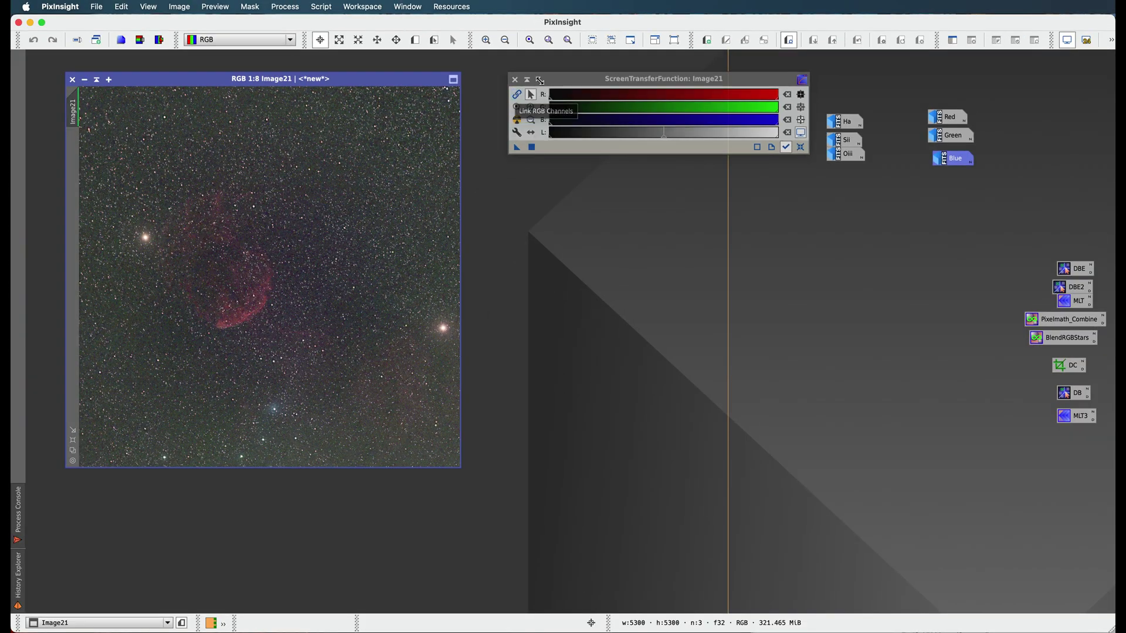
drag(561, 83, 625, 83)
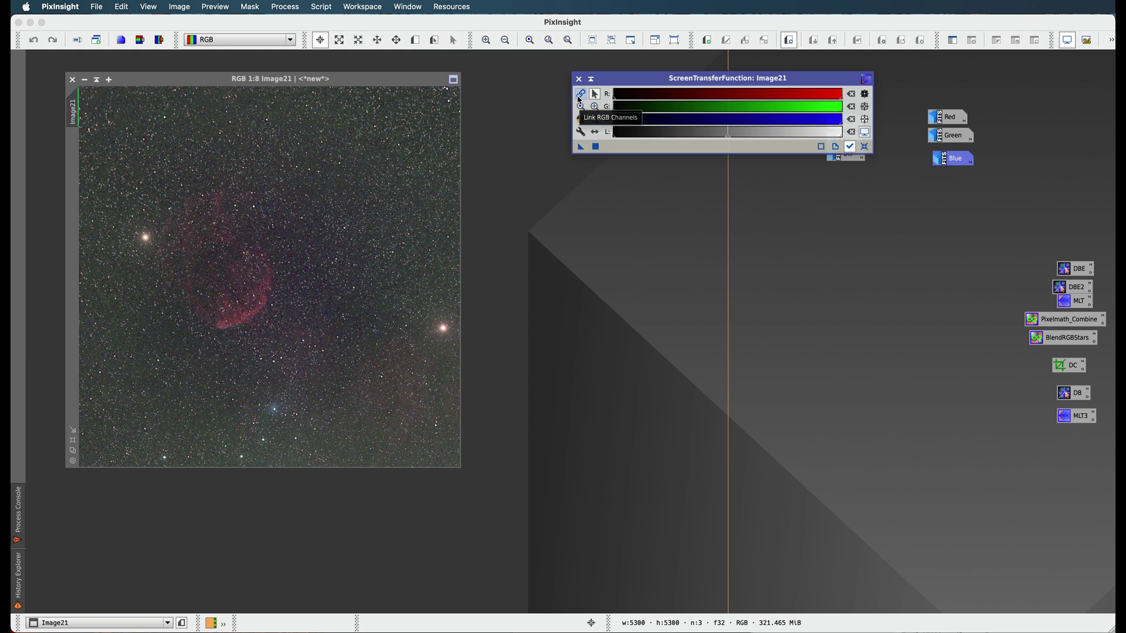
click(578, 78)
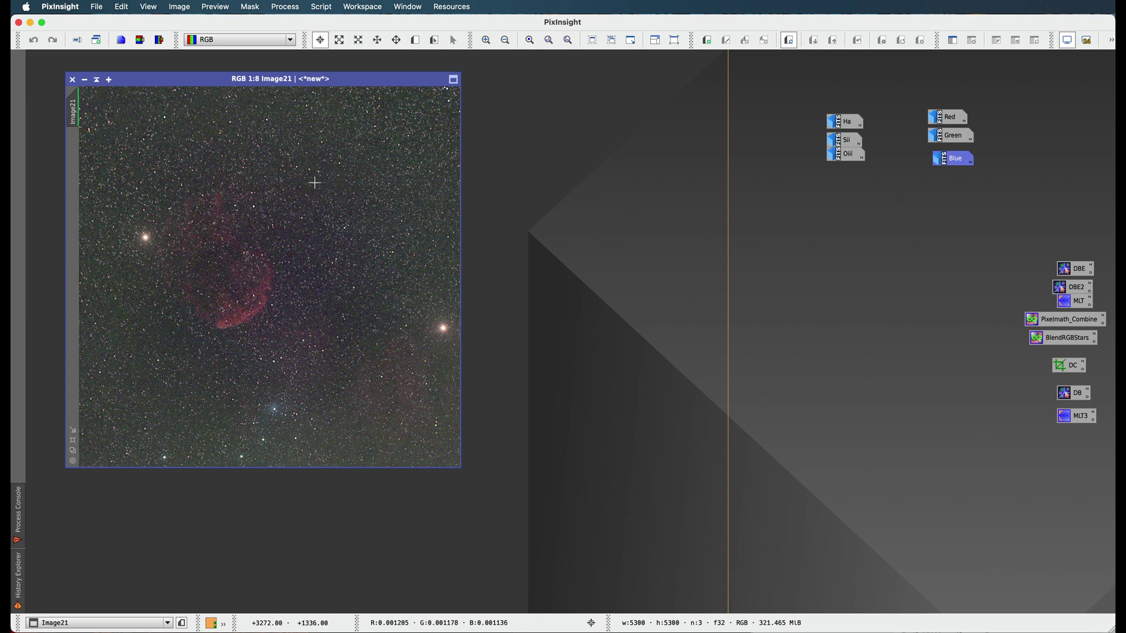
Zoom Image21 to 1:6 and open BackgroundNeutralization from Process > ColorCalibration
key(super+plus)
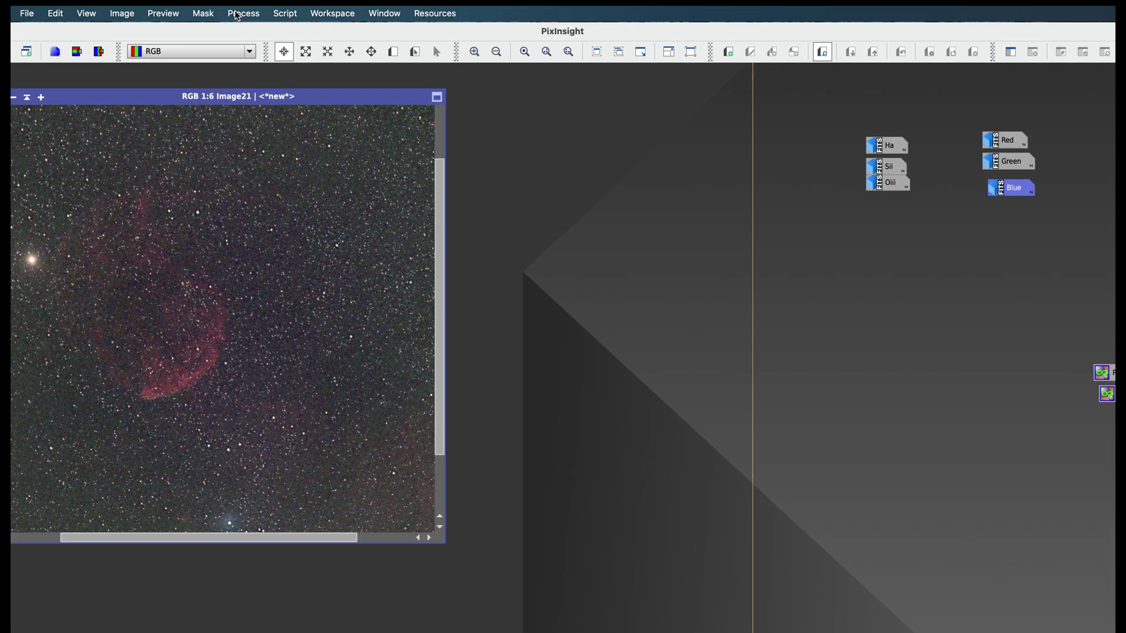
click(279, 9)
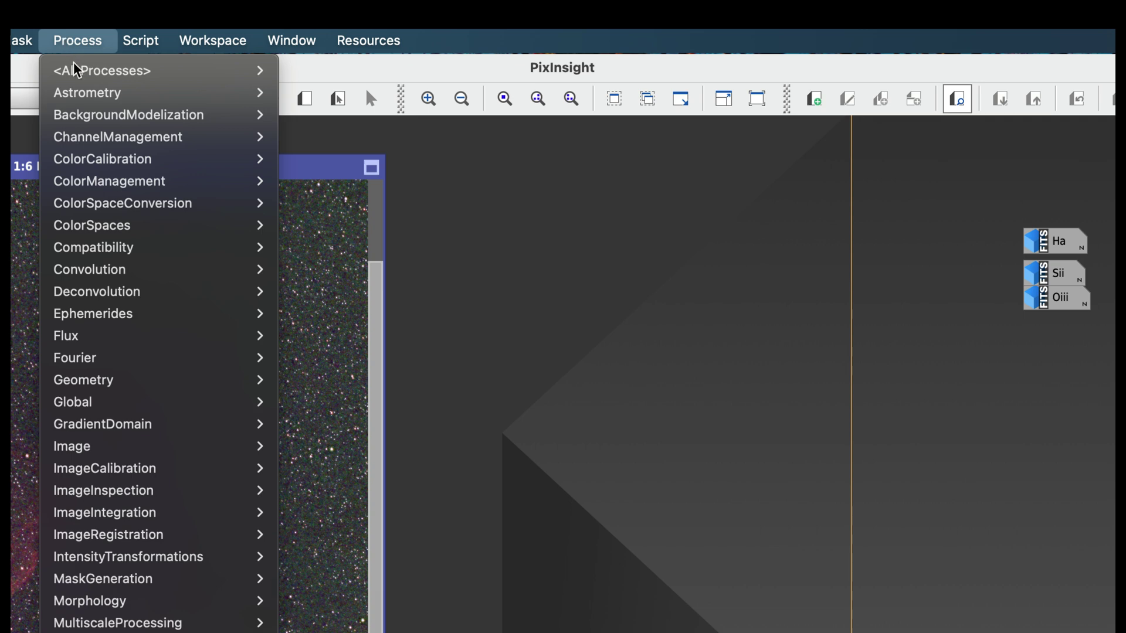
mouse_move(103, 158)
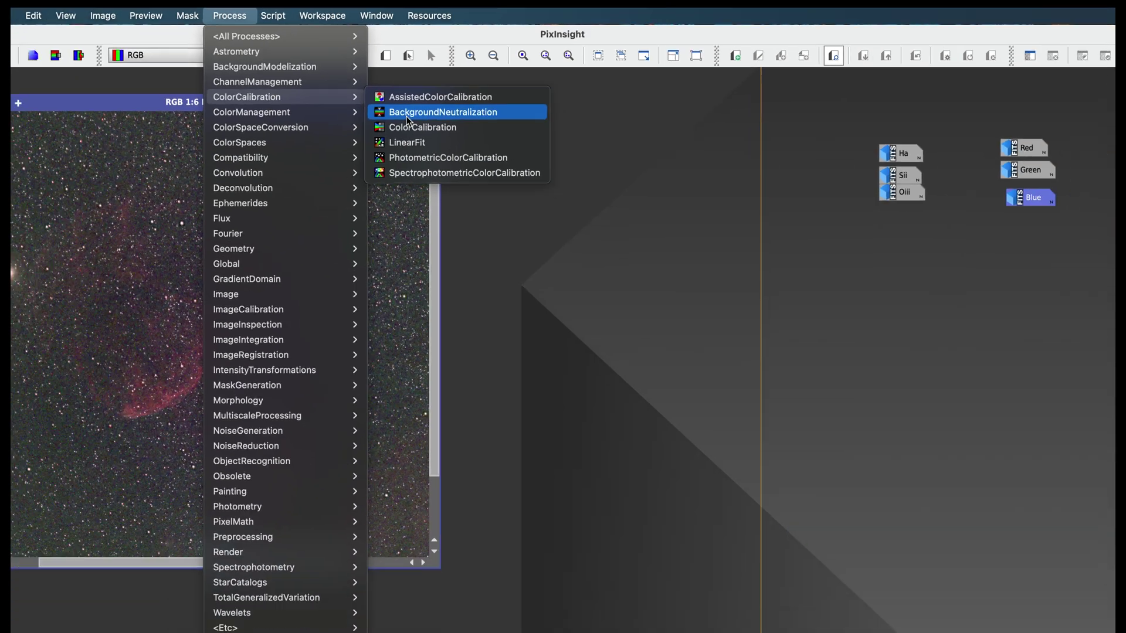
click(336, 189)
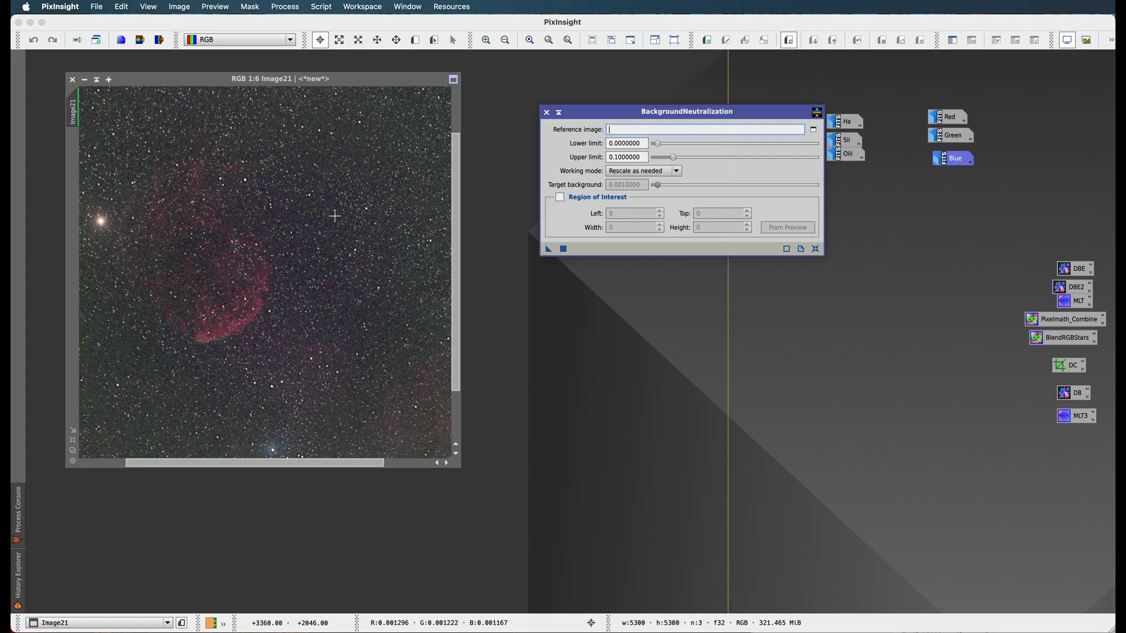
Zoom Image21 in, pan to an empty background area, and switch to New Preview mode
key(super+plus)
key(super+plus)
key(super+plus)
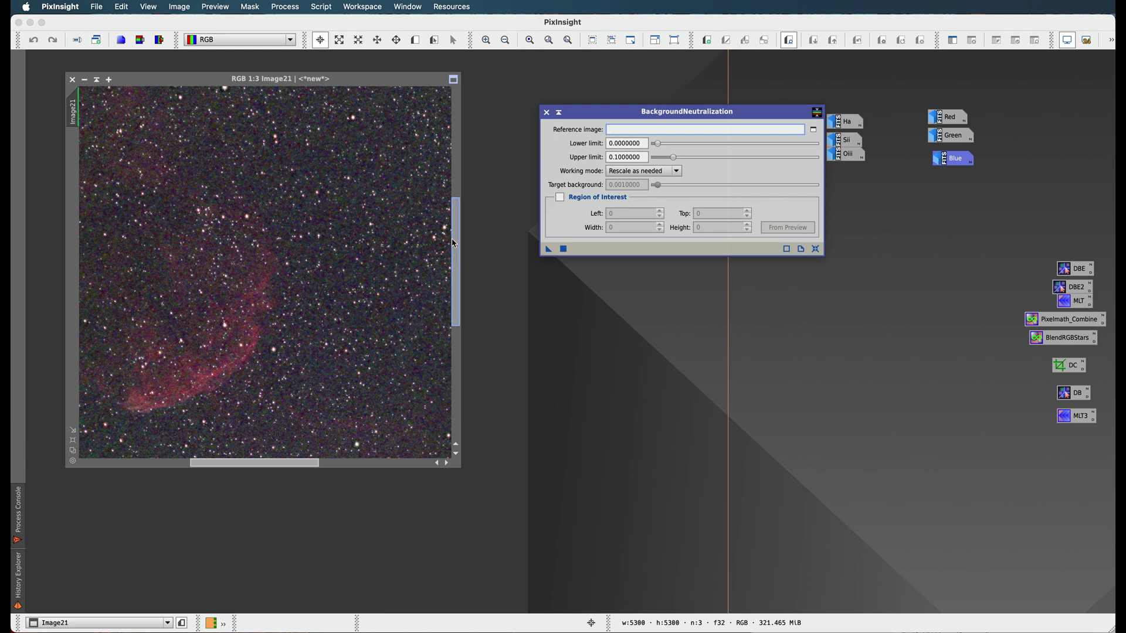
drag(454, 243, 454, 129)
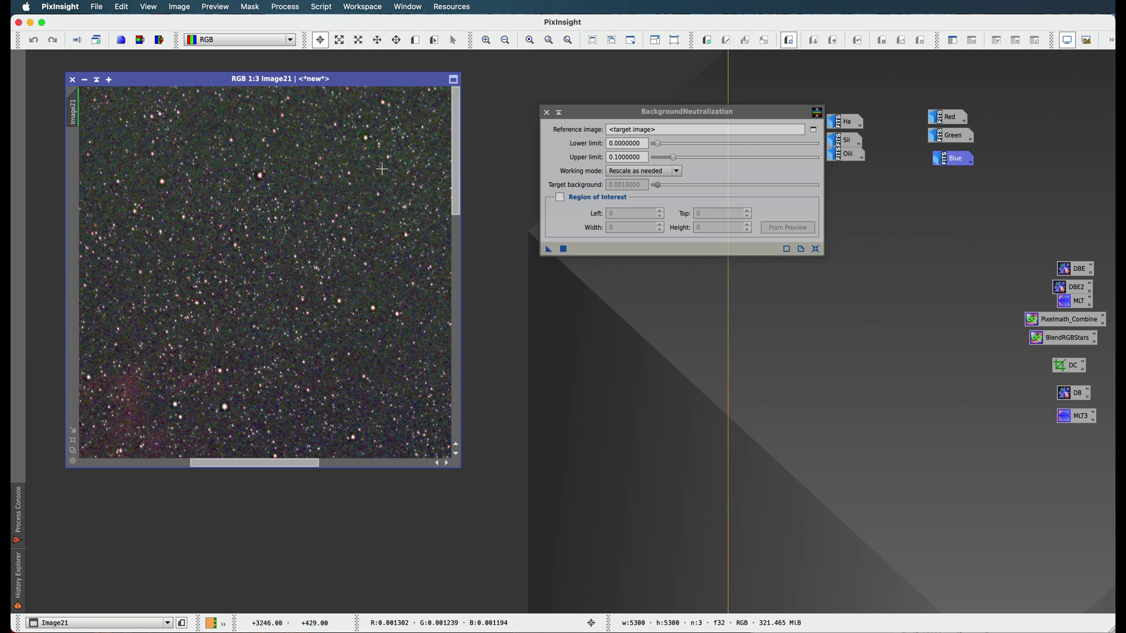
drag(459, 171, 455, 268)
drag(280, 463, 303, 465)
drag(451, 268, 447, 375)
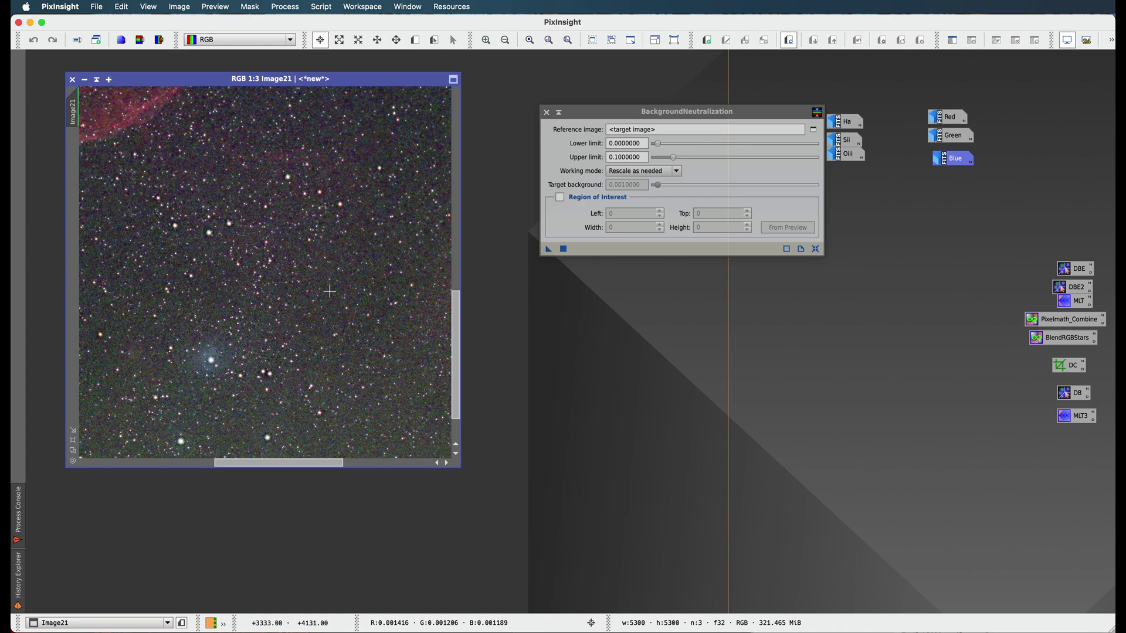
scroll(329, 291, up, 2)
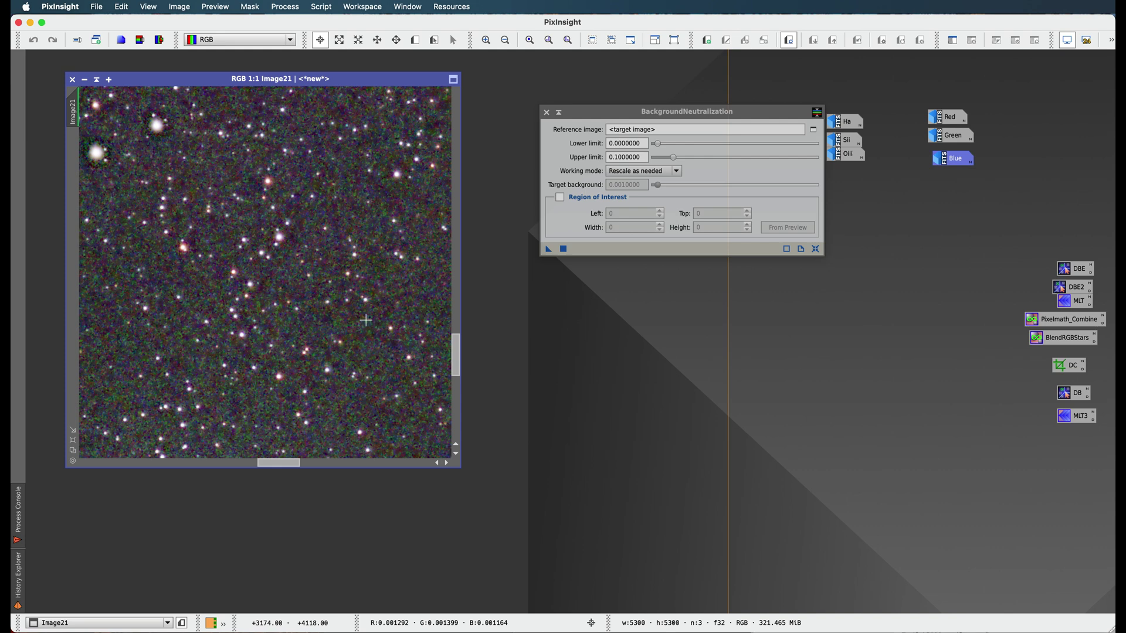
key(alt+n)
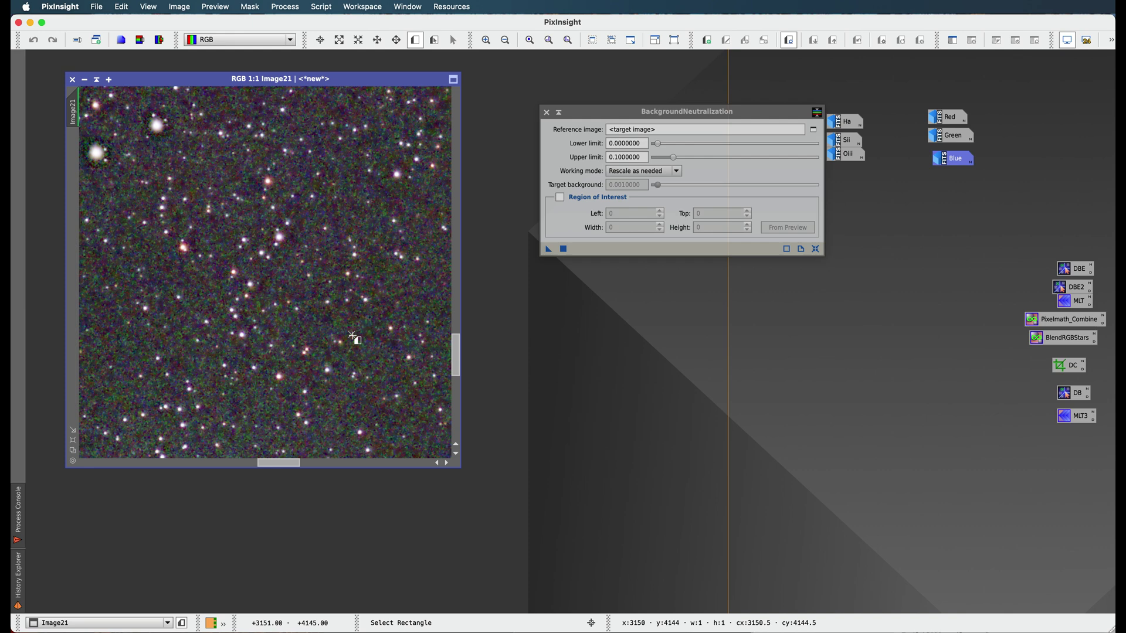
Draw a 32×38-pixel Preview01 on star-free sky, check it, and return to the full Image21 view
drag(351, 336, 370, 357)
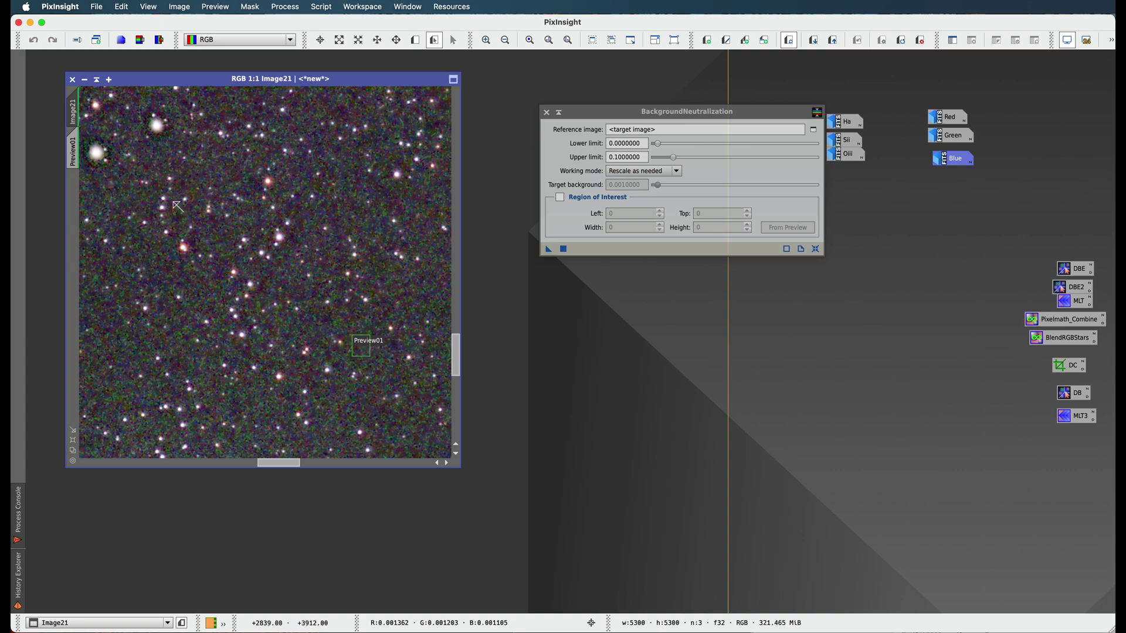
click(73, 152)
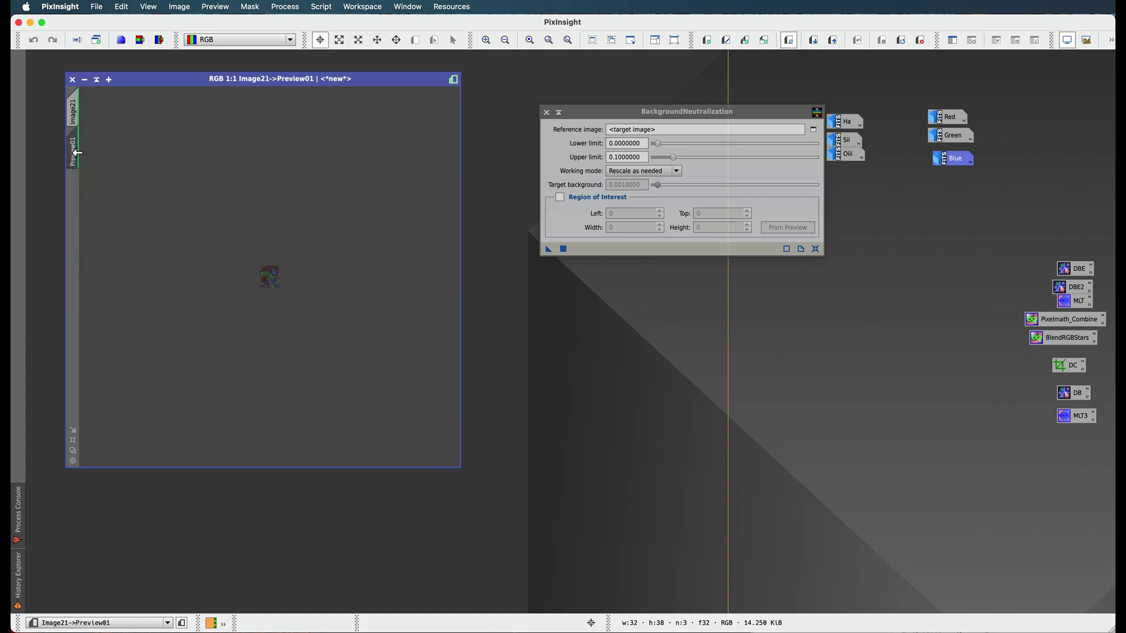
click(80, 116)
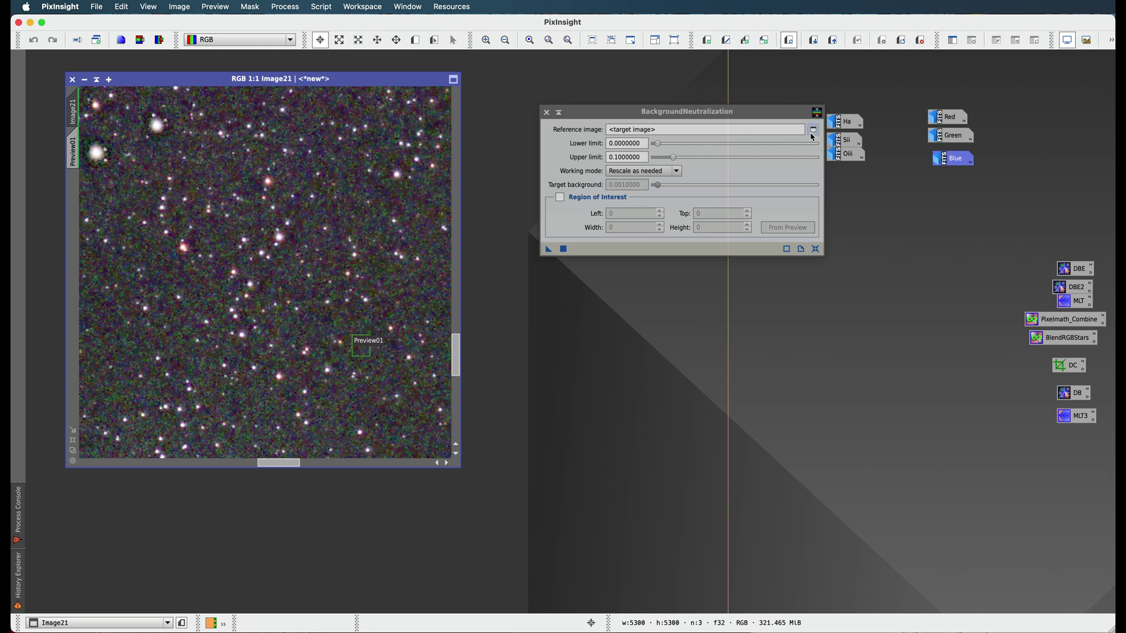
Set Image21->Preview01 as the reference image and apply BackgroundNeutralization to Image21
click(775, 128)
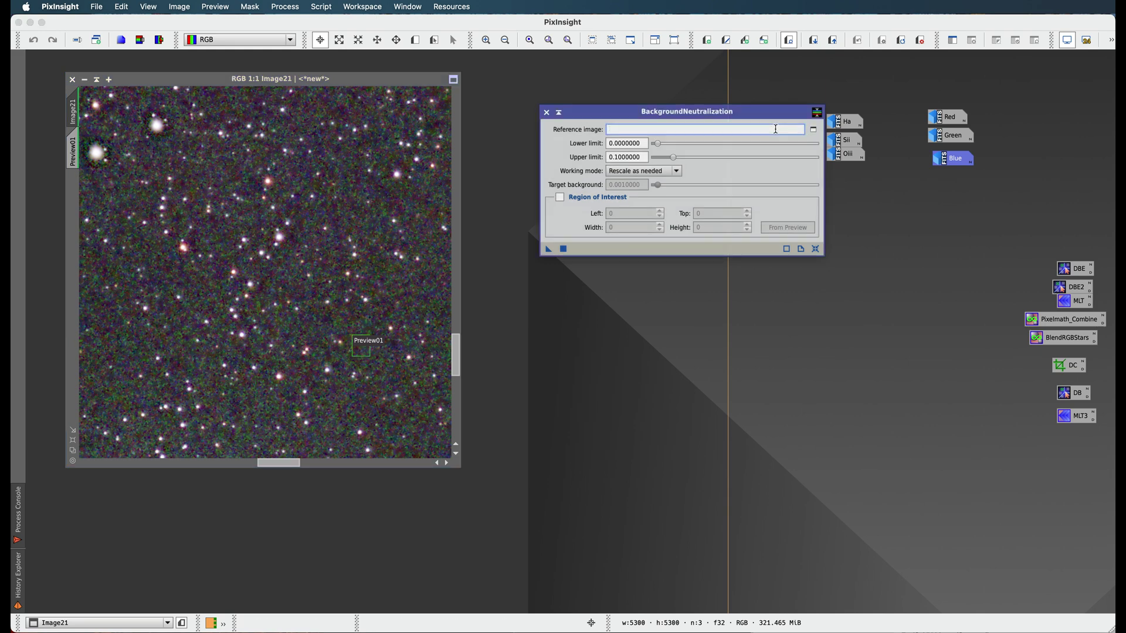
click(816, 130)
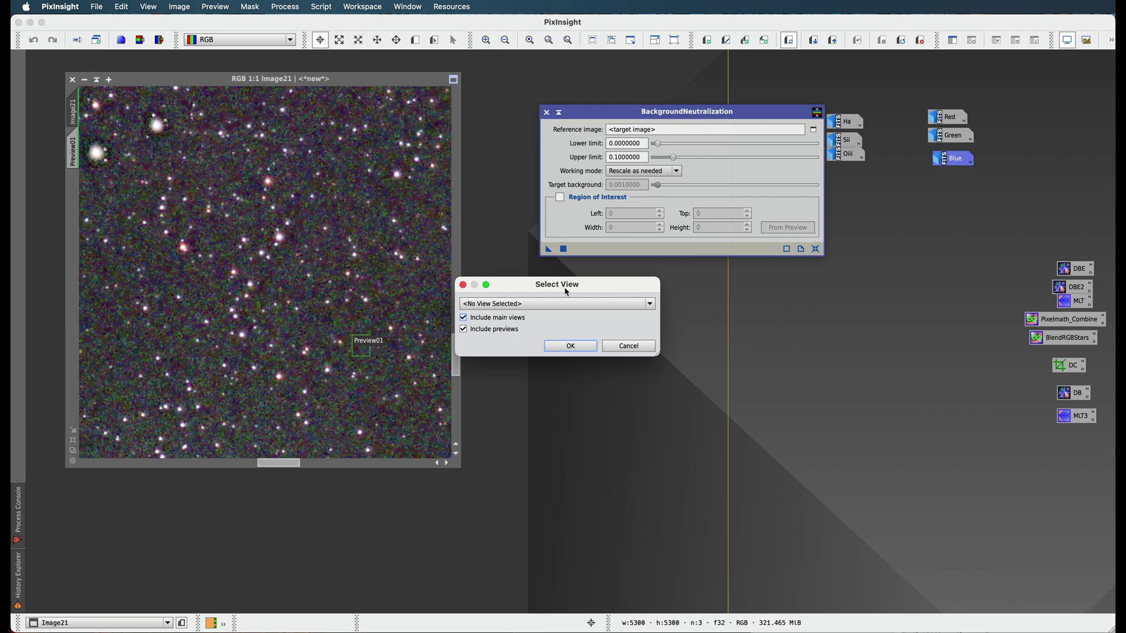
click(528, 303)
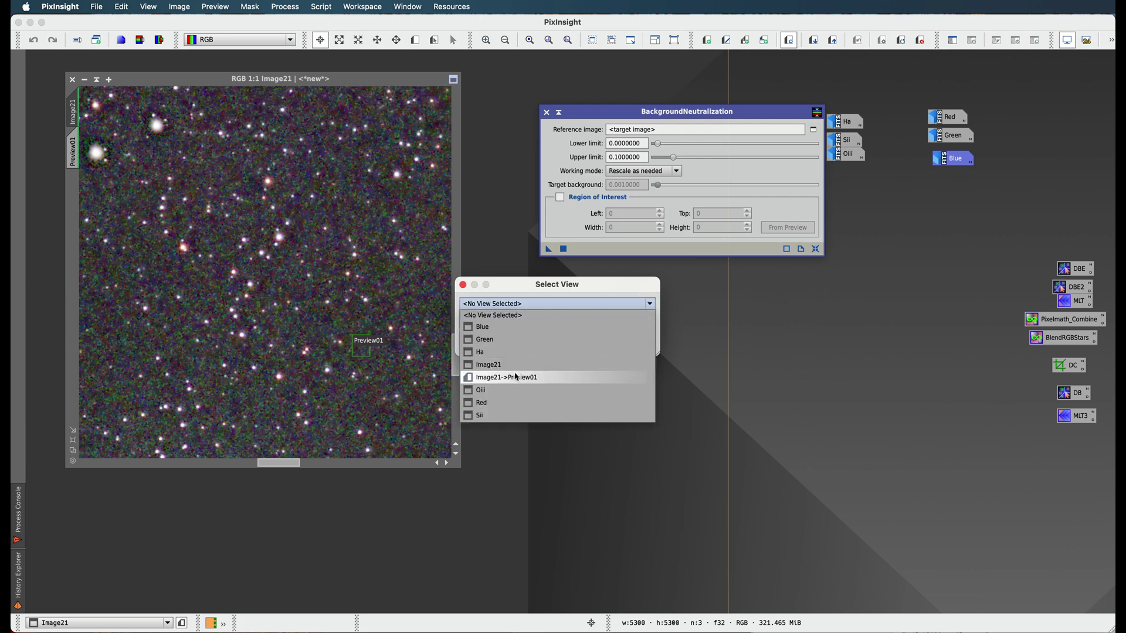
click(516, 377)
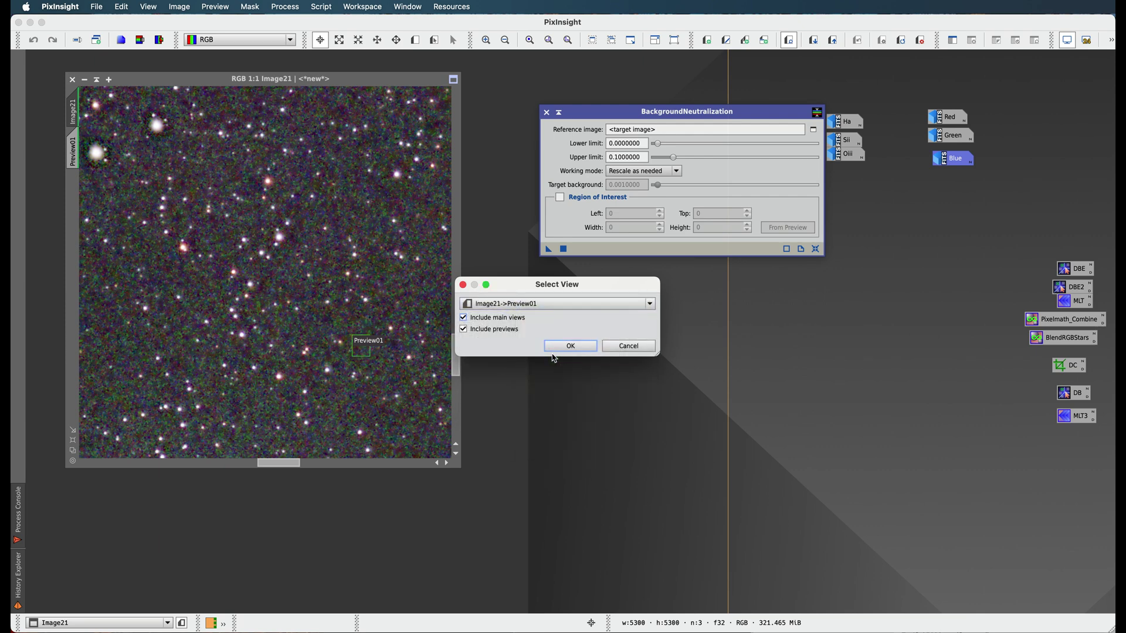
click(559, 342)
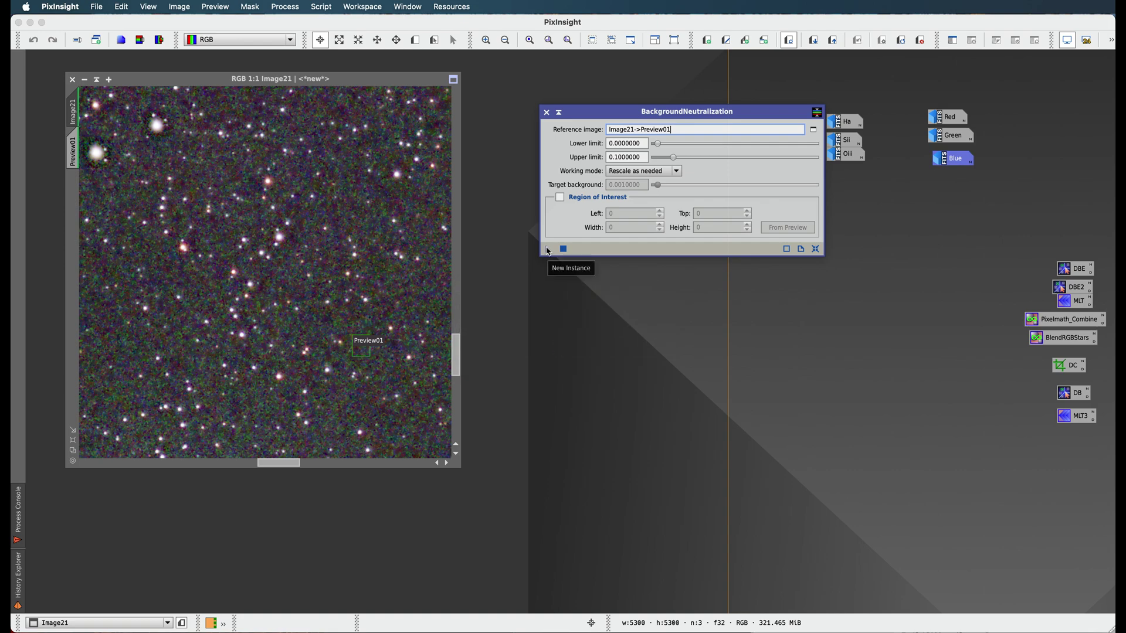
drag(548, 249, 354, 241)
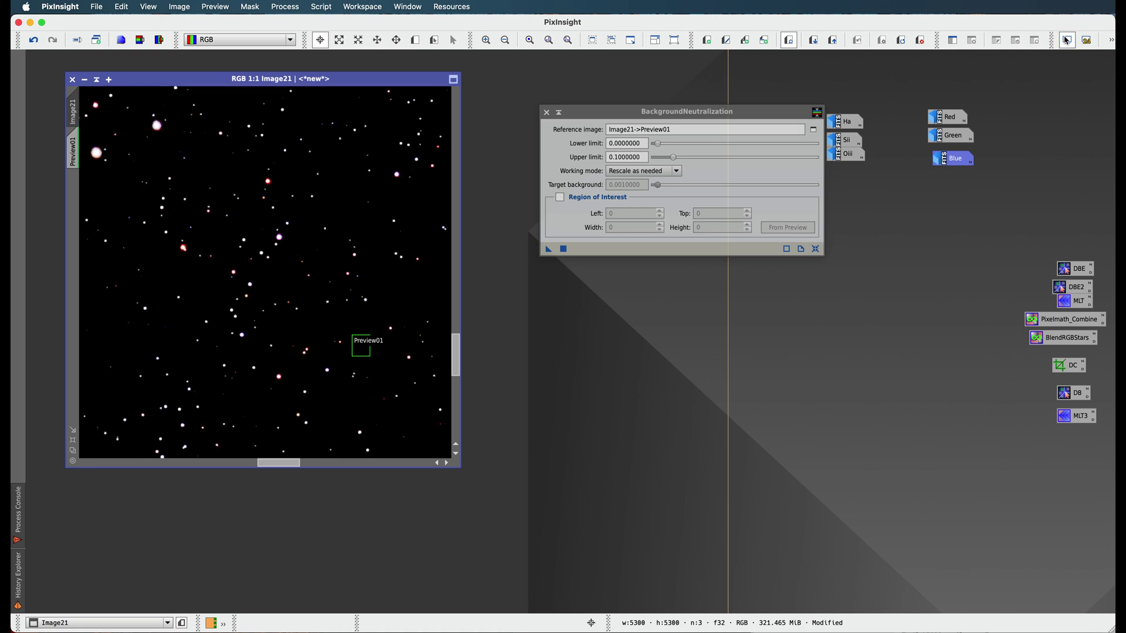
Re-stretch and fit the neutralized Image21, comparing before and after with Undo/Redo
drag(703, 109, 668, 108)
click(323, 221)
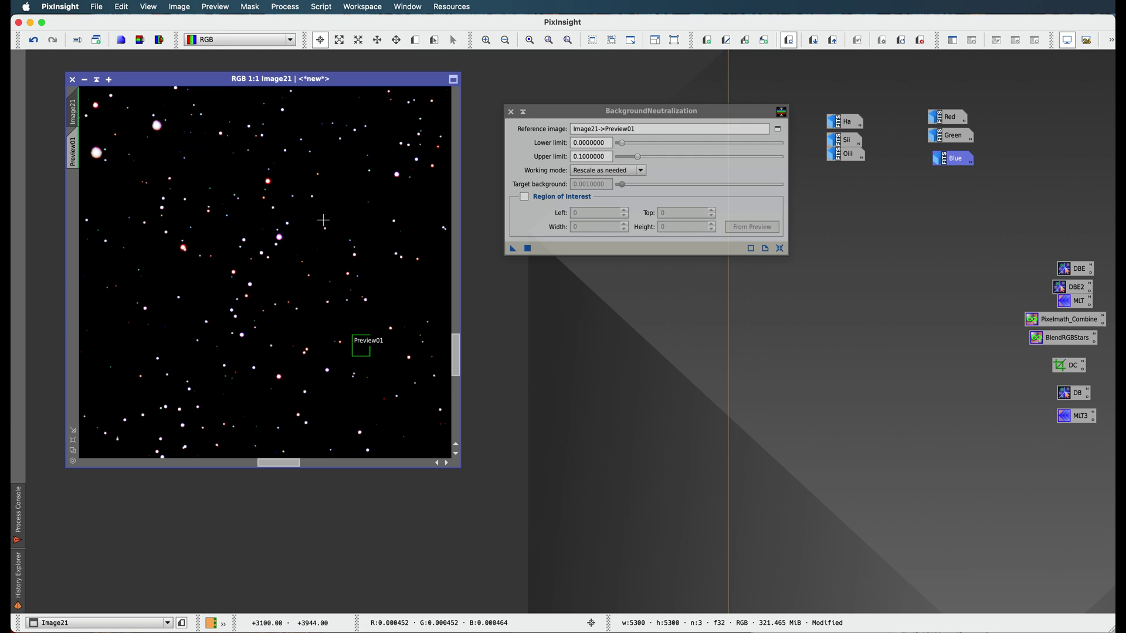
key(super+a)
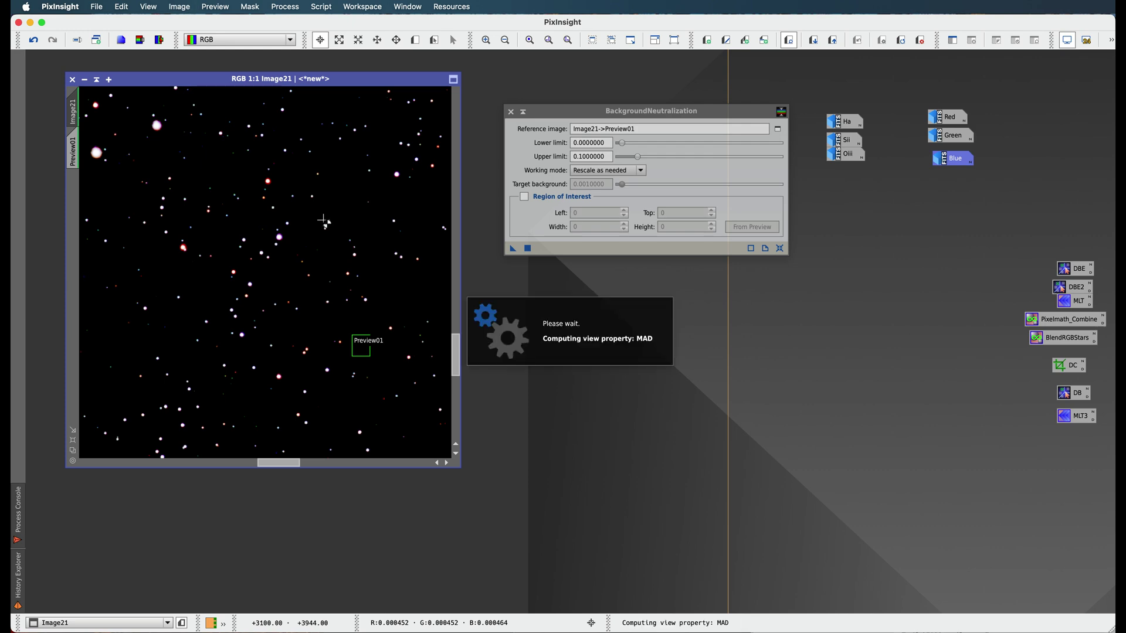
key(super+shift+z)
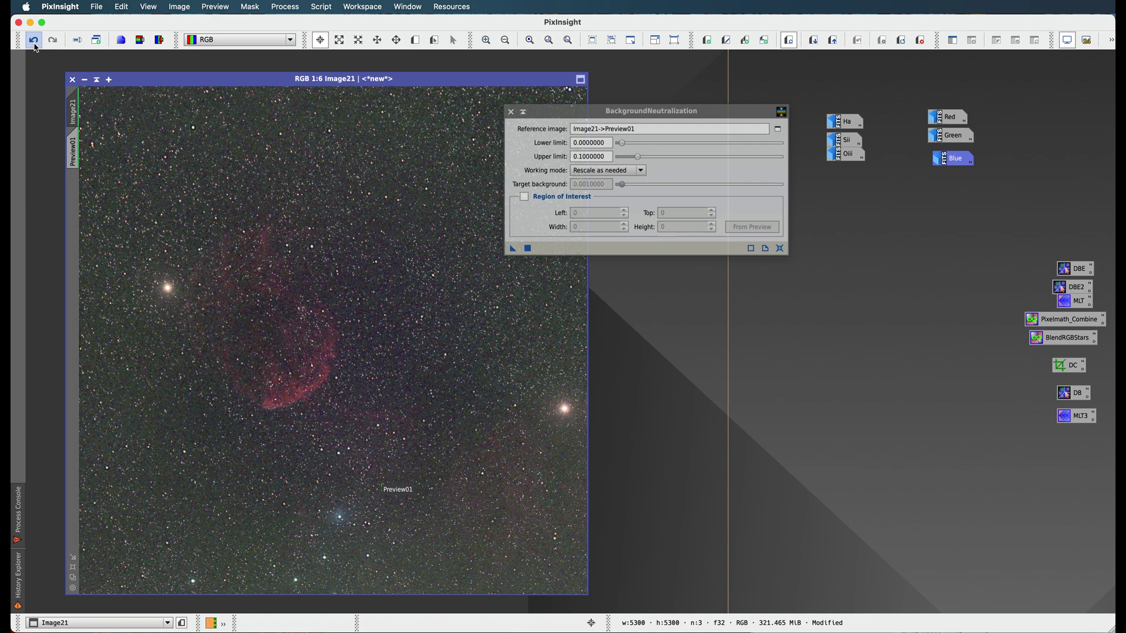
click(35, 44)
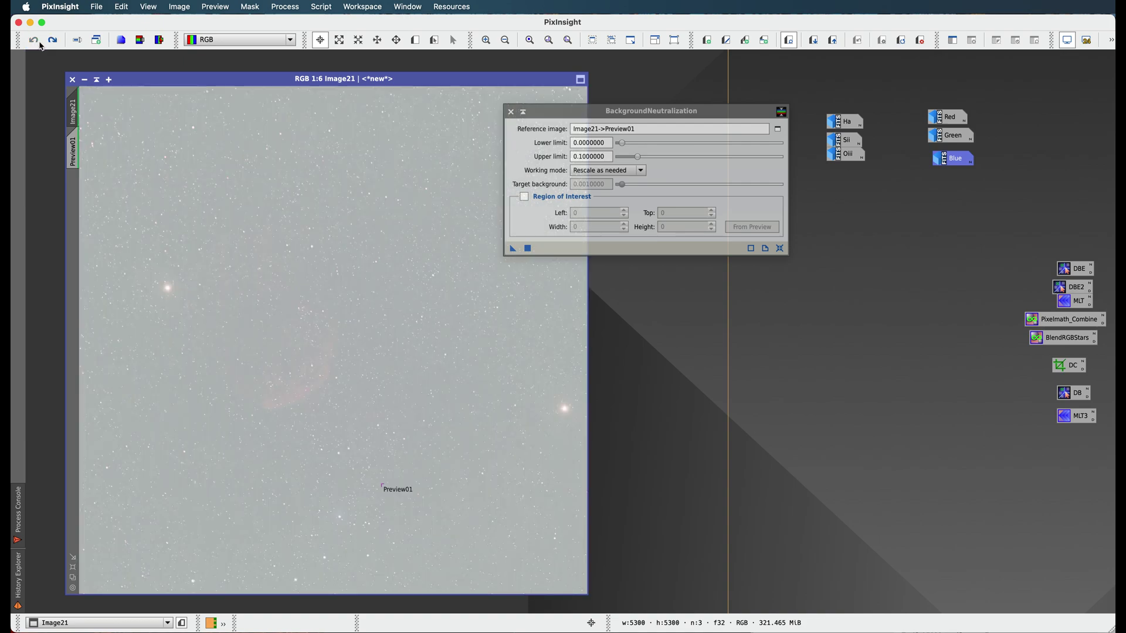
click(40, 43)
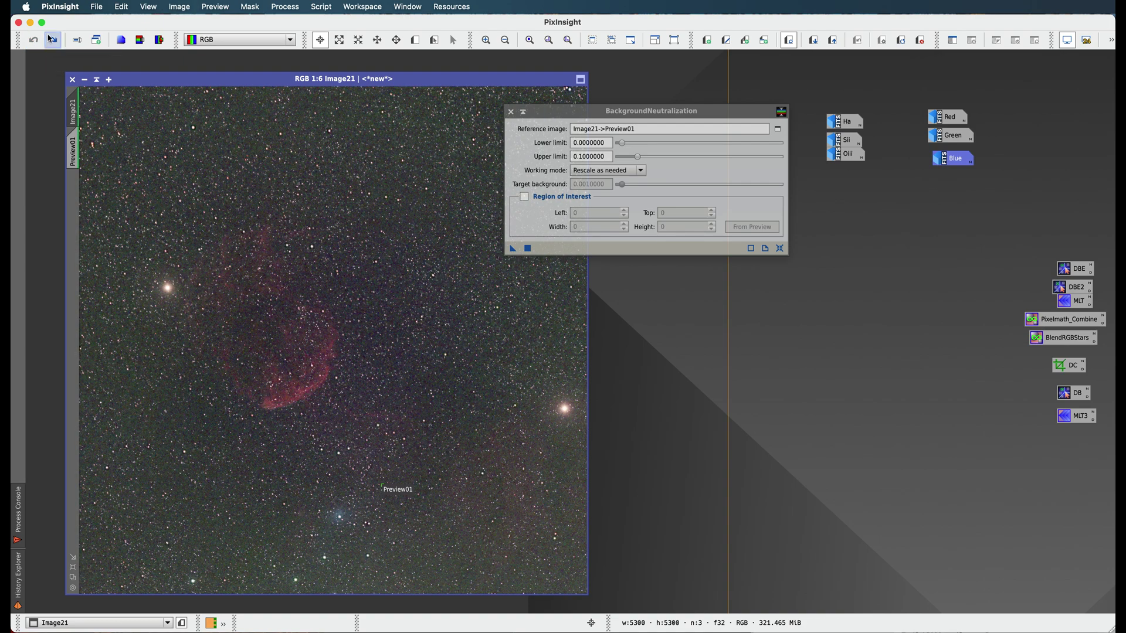
click(54, 40)
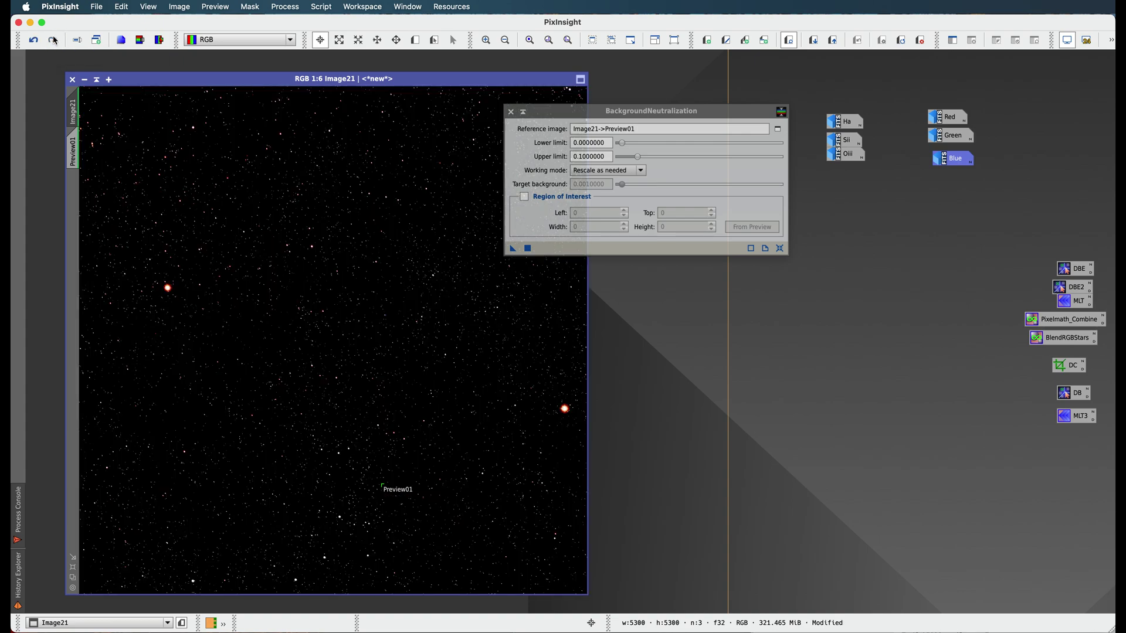
click(53, 39)
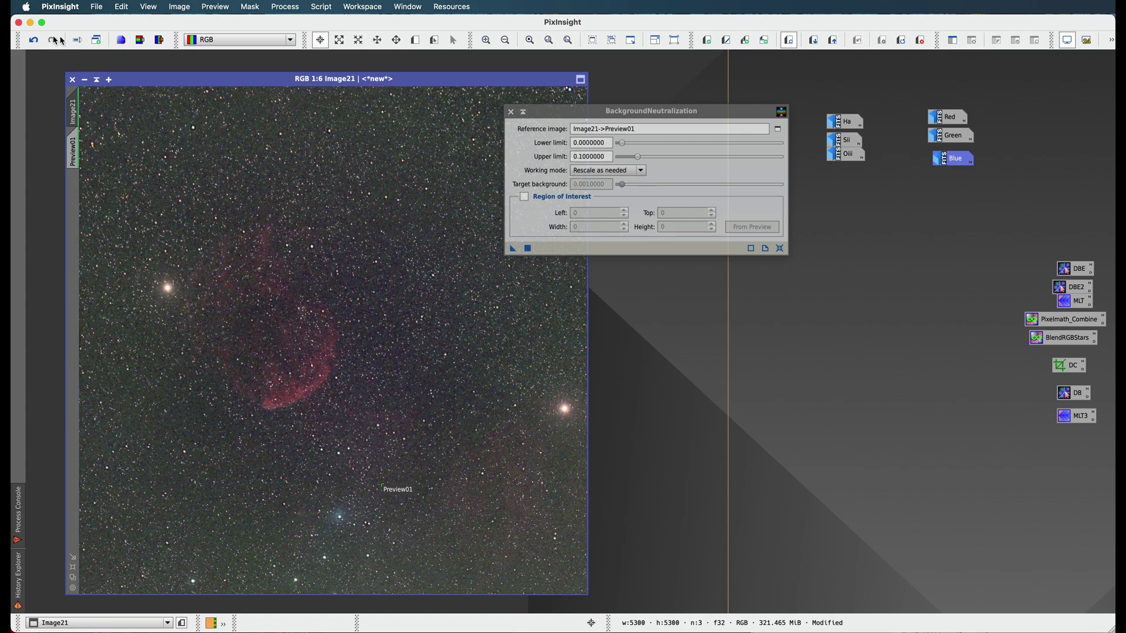
drag(561, 111, 687, 152)
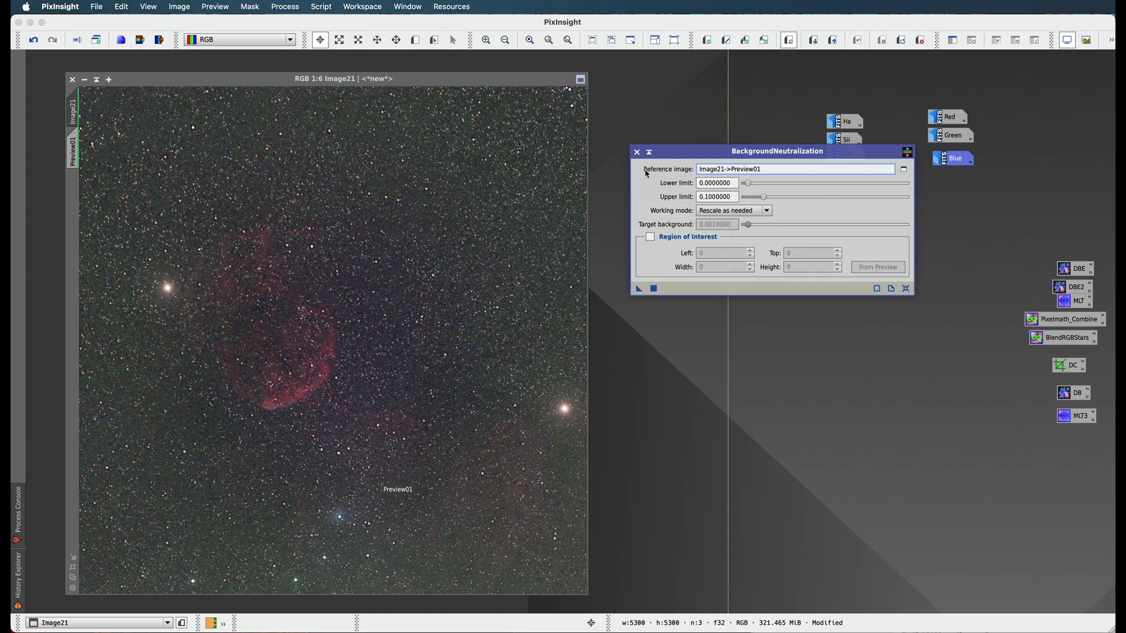
Close BackgroundNeutralization and open the ColorCalibration tool from Process > ColorCalibration
click(636, 153)
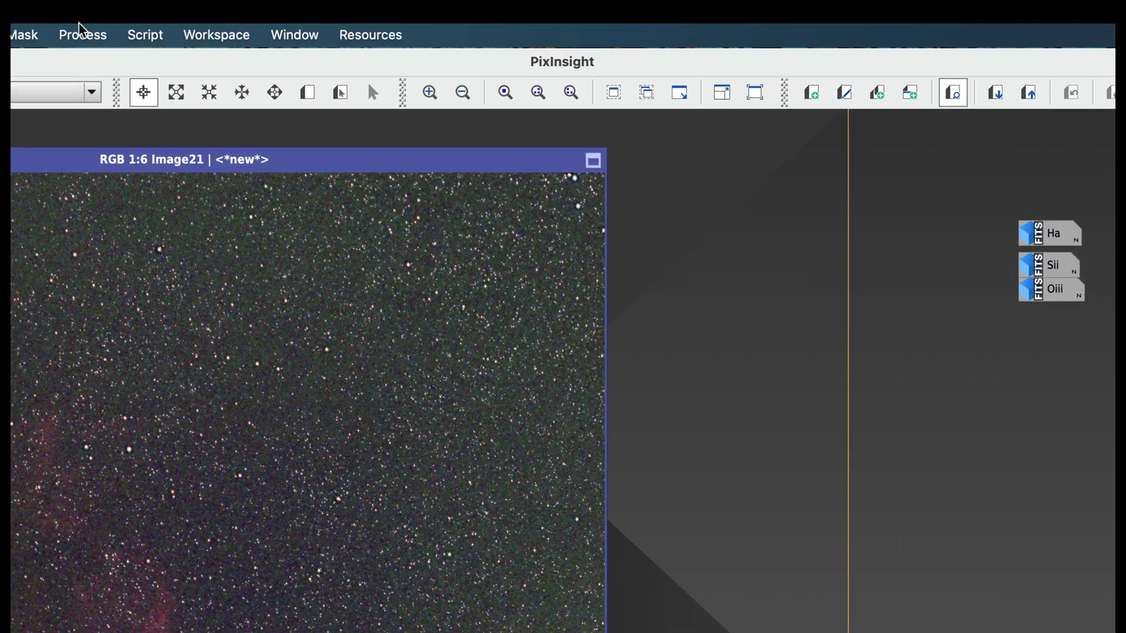
click(81, 33)
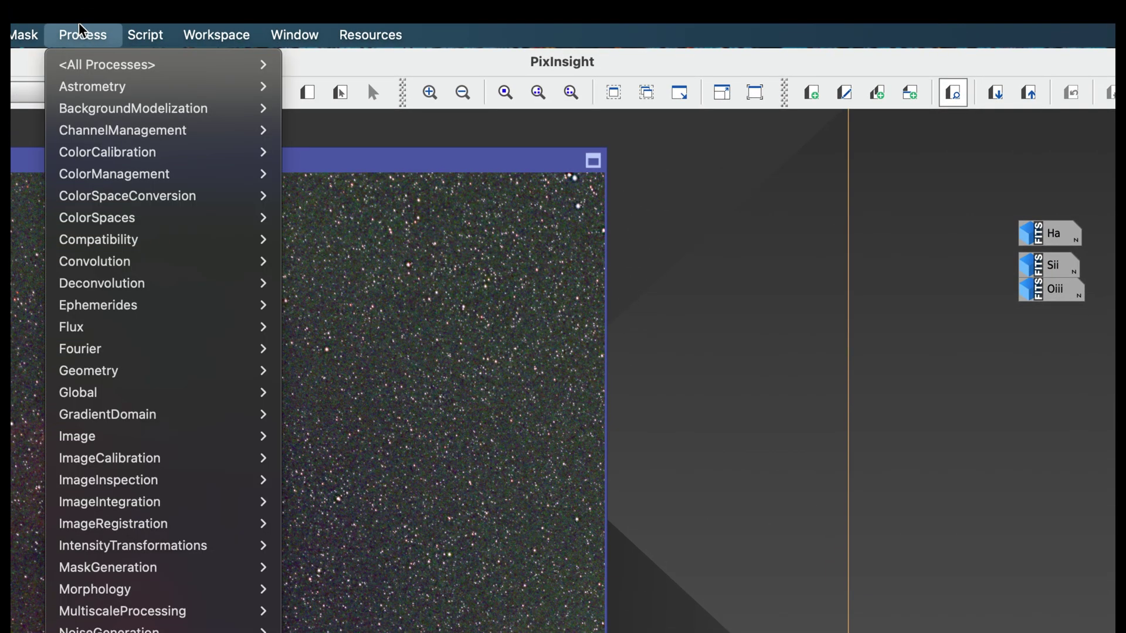
mouse_move(98, 212)
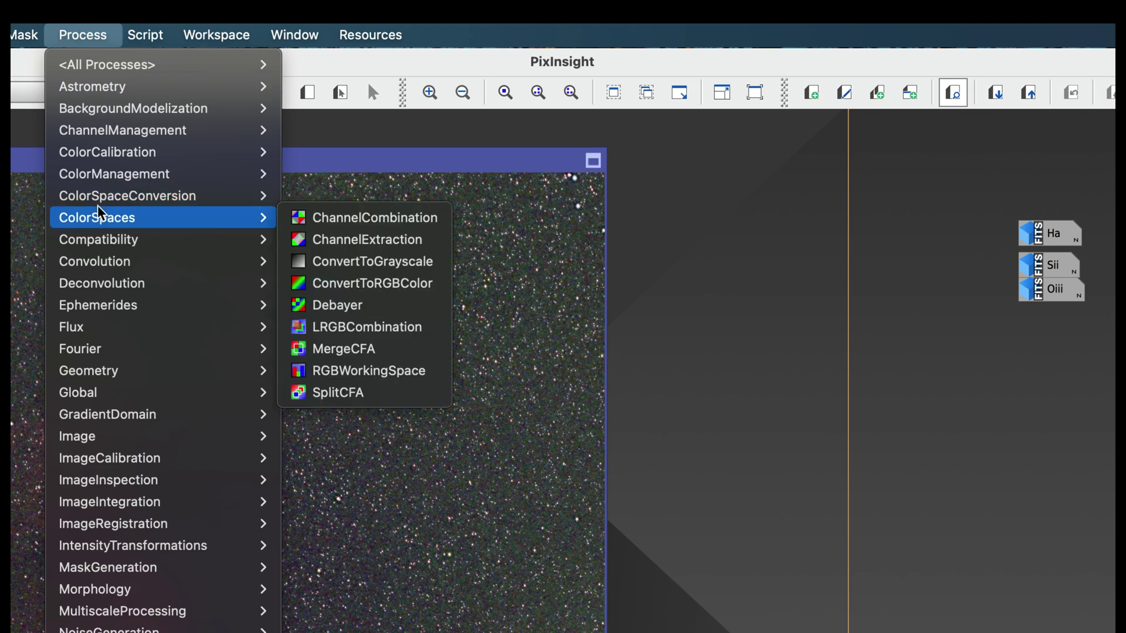
mouse_move(103, 153)
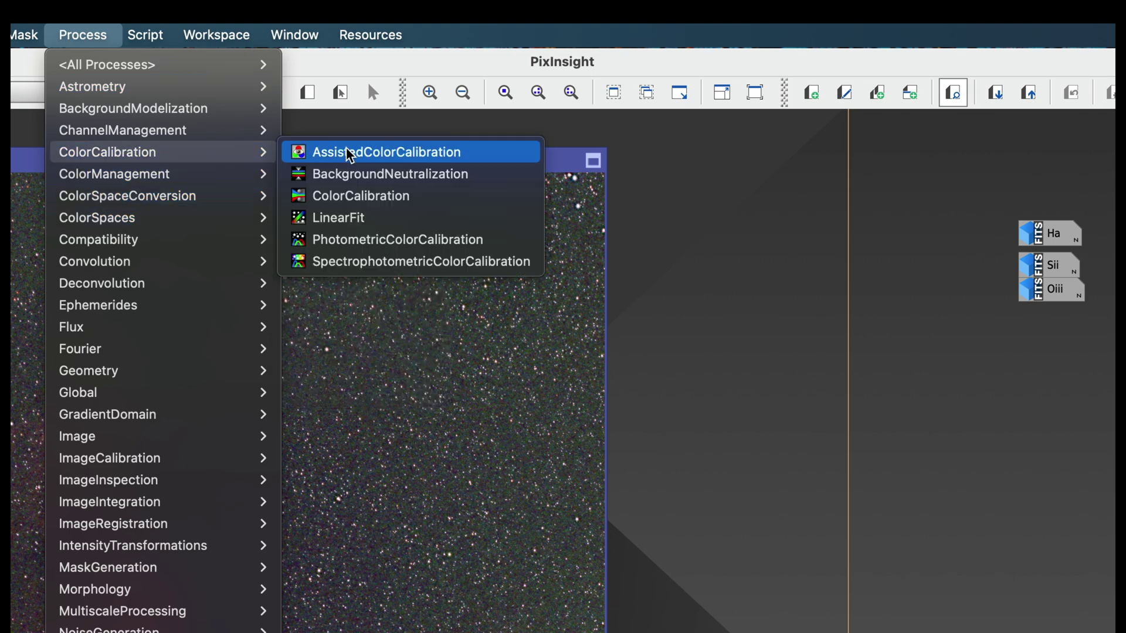
click(347, 196)
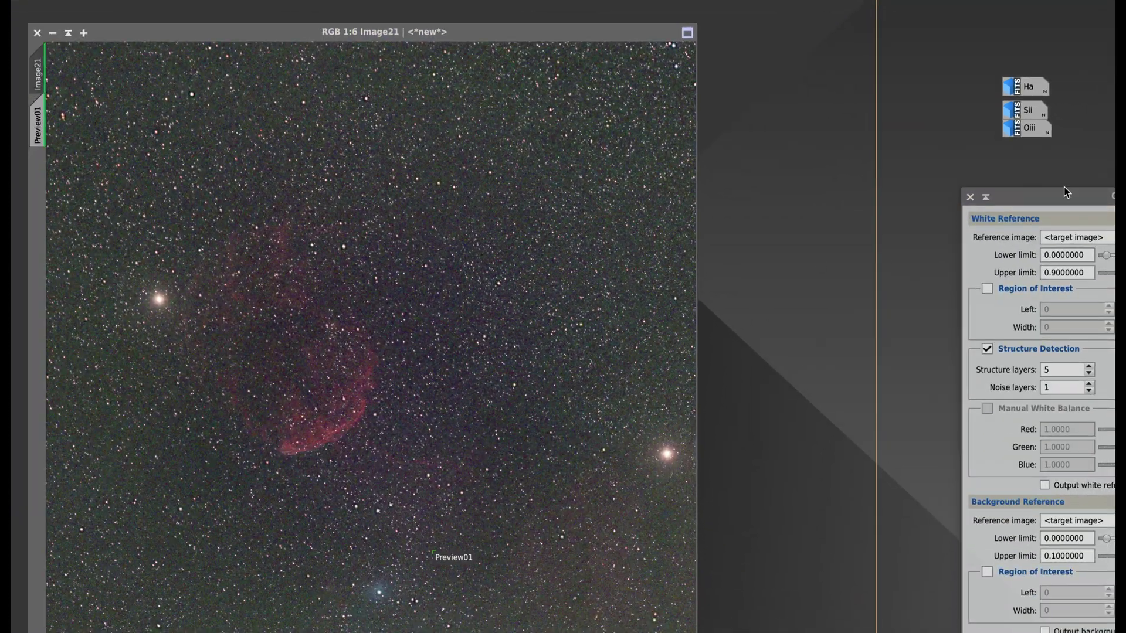
drag(1051, 189, 836, 82)
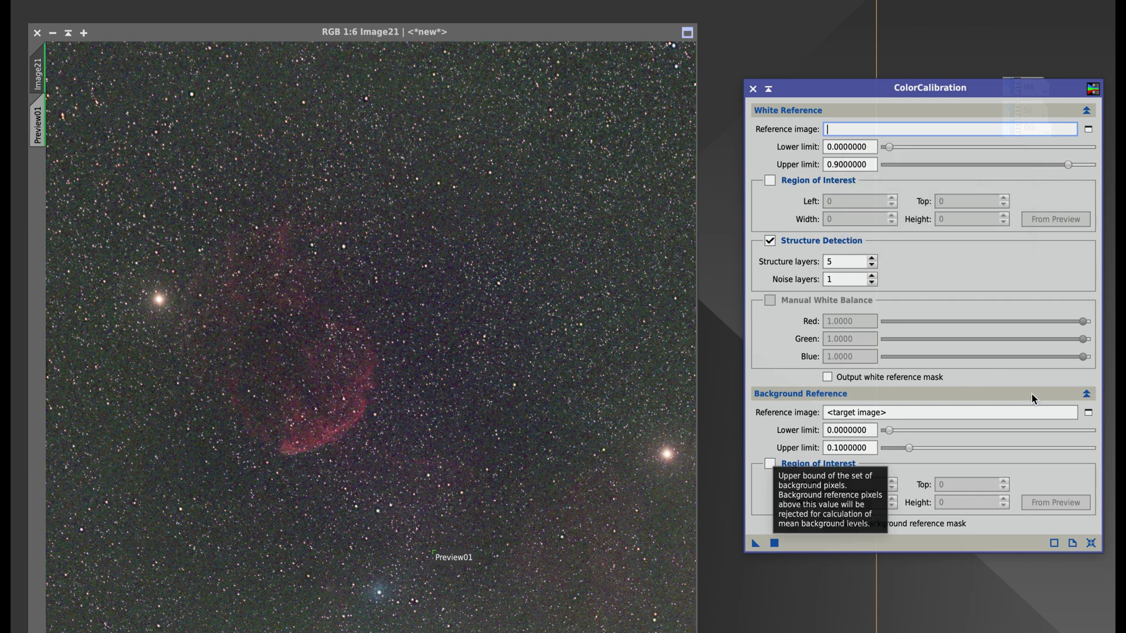
Set Image21->Preview01 as background reference and apply ColorCalibration to Image21
click(1086, 415)
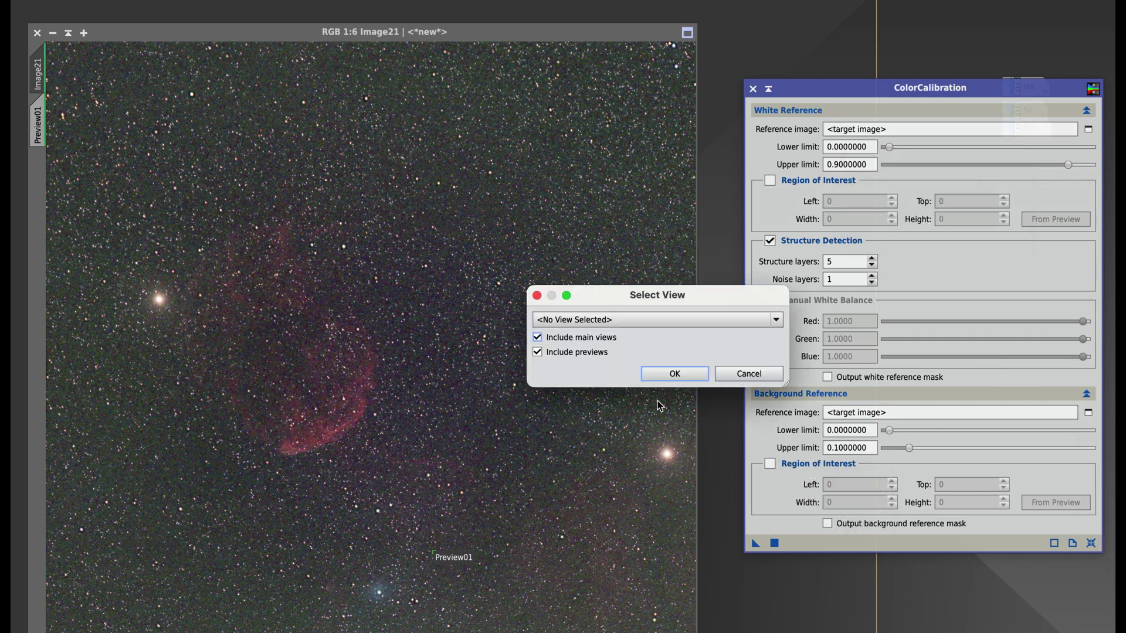
click(615, 320)
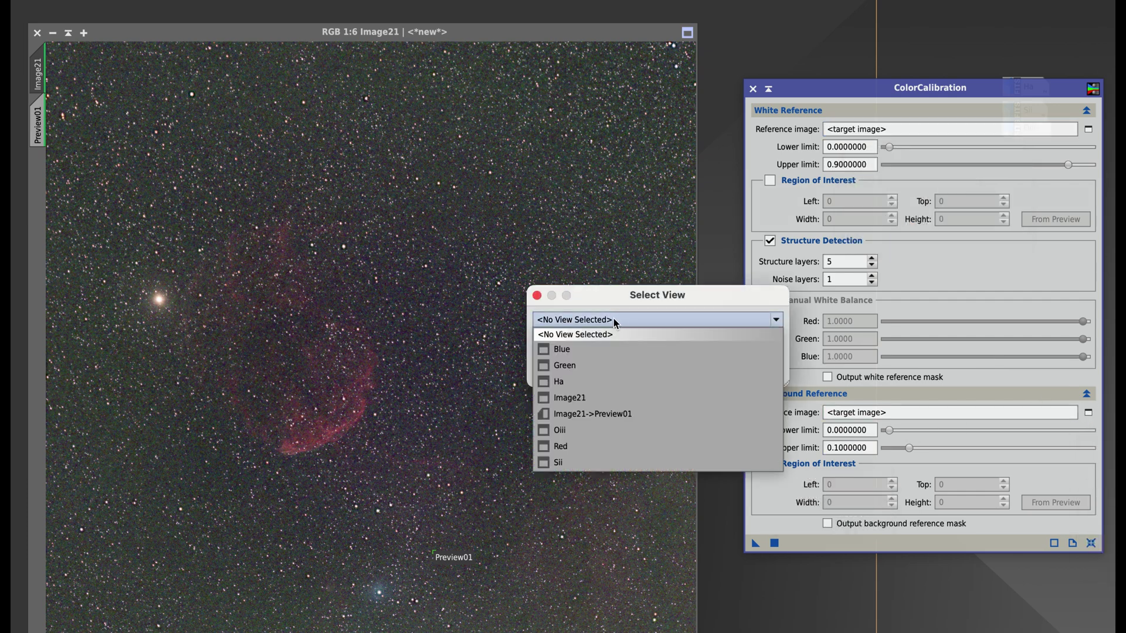
click(615, 414)
click(666, 370)
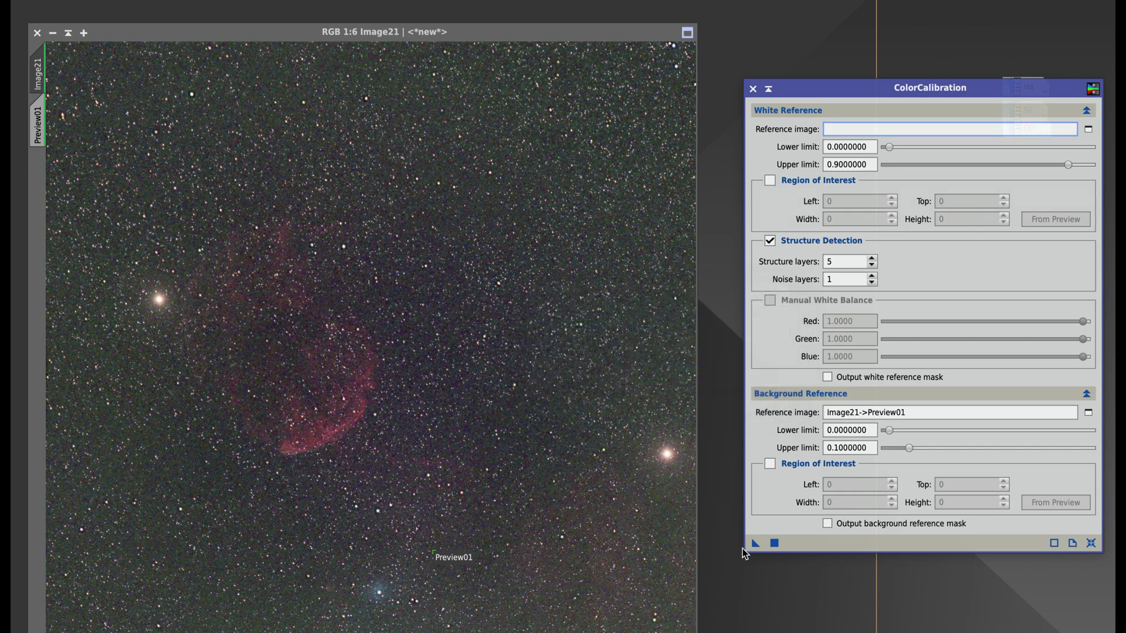
drag(560, 496, 554, 483)
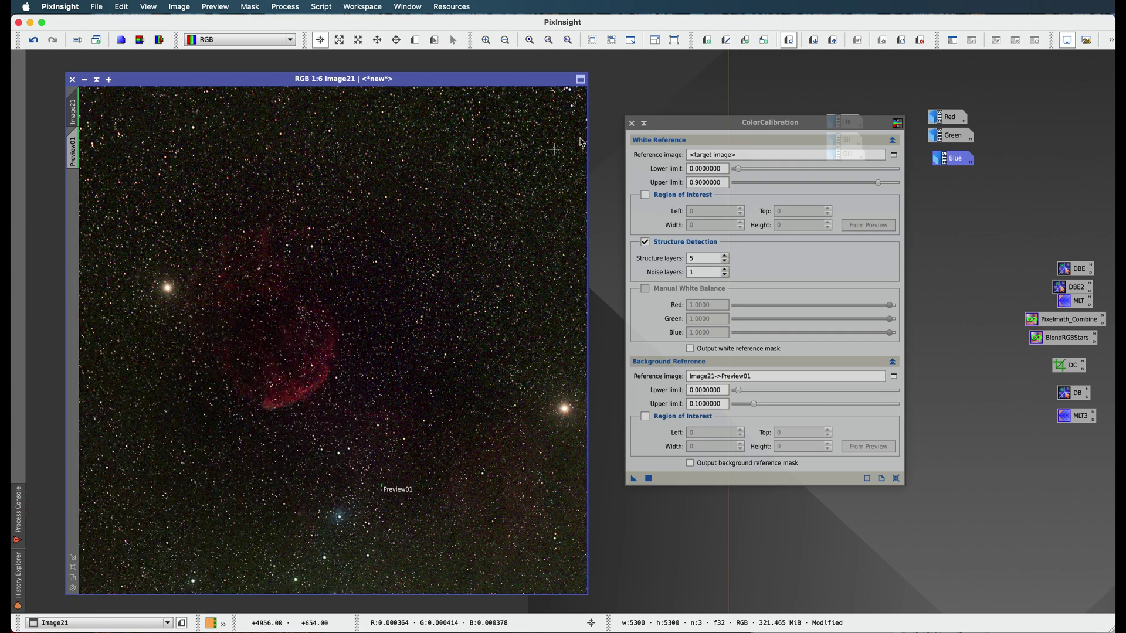
click(679, 129)
Open ScreenTransferFunction and auto-stretch the calibrated Image21
drag(679, 129, 859, 213)
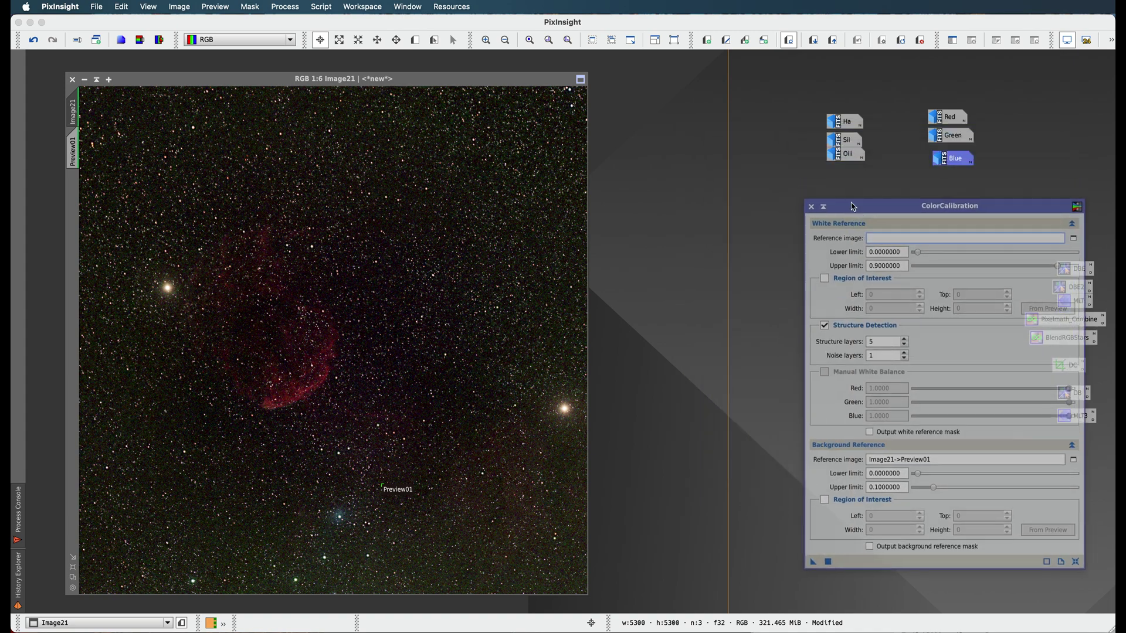
click(280, 4)
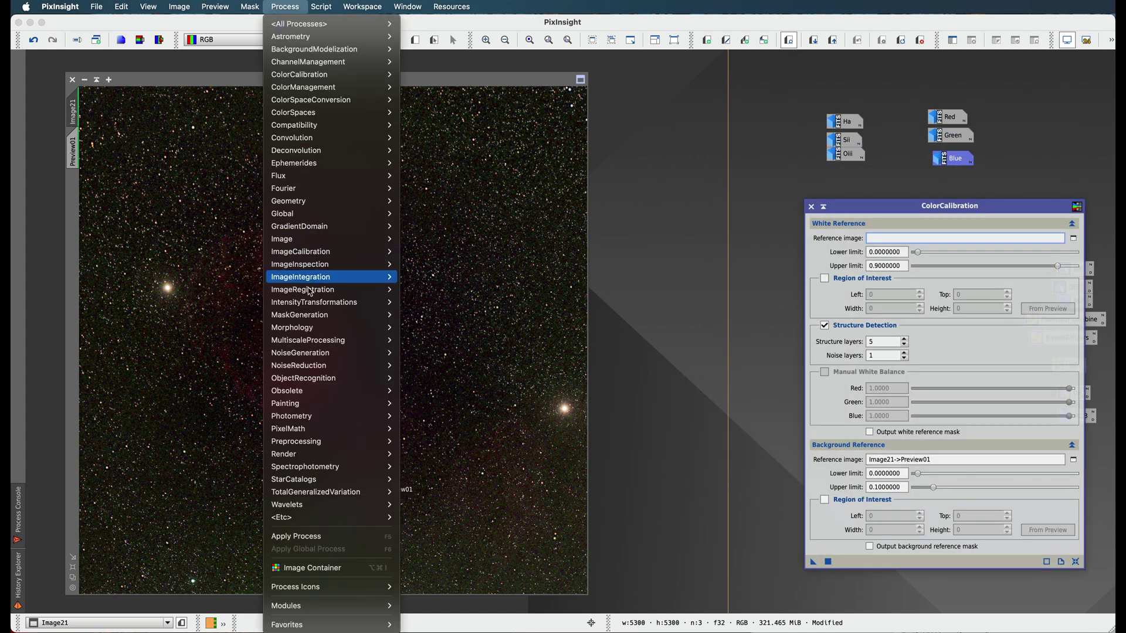
mouse_move(310, 320)
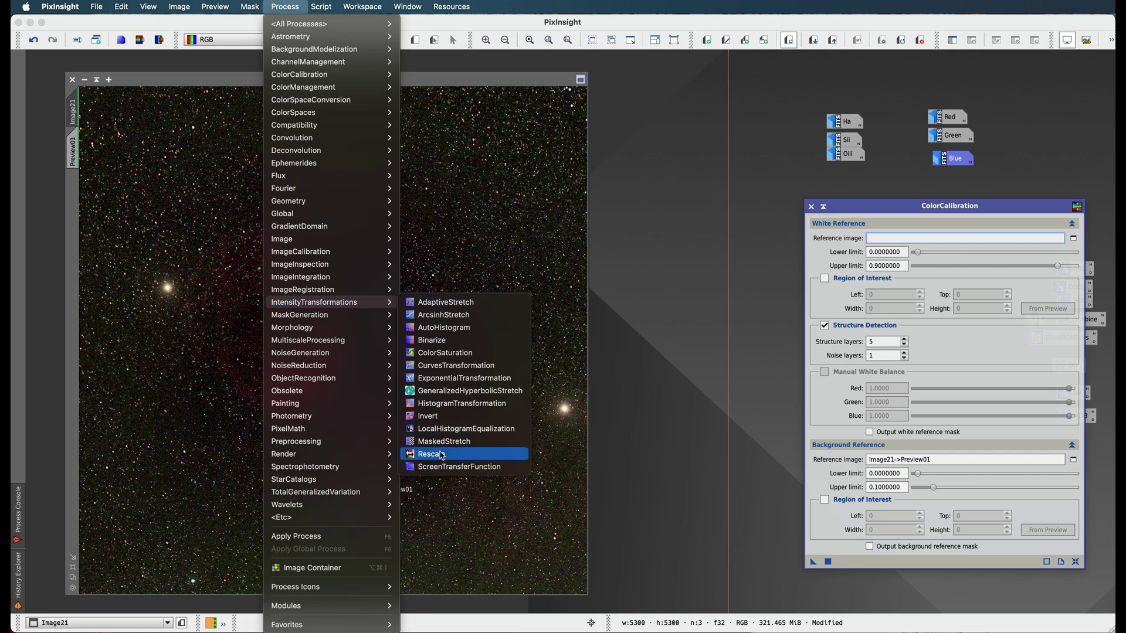
click(450, 467)
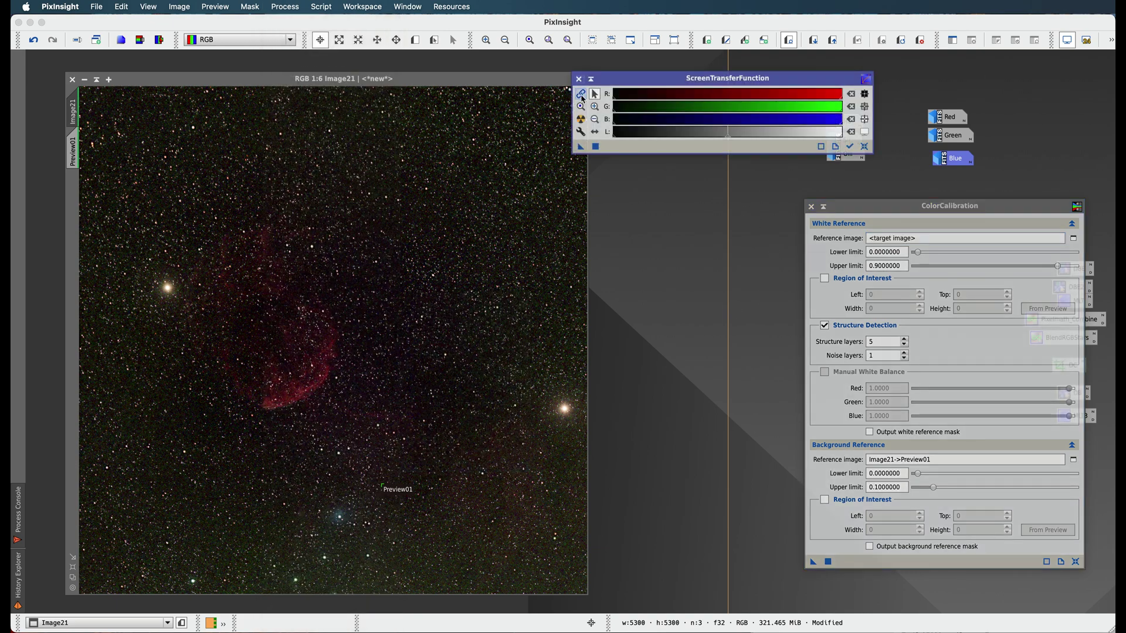
click(580, 119)
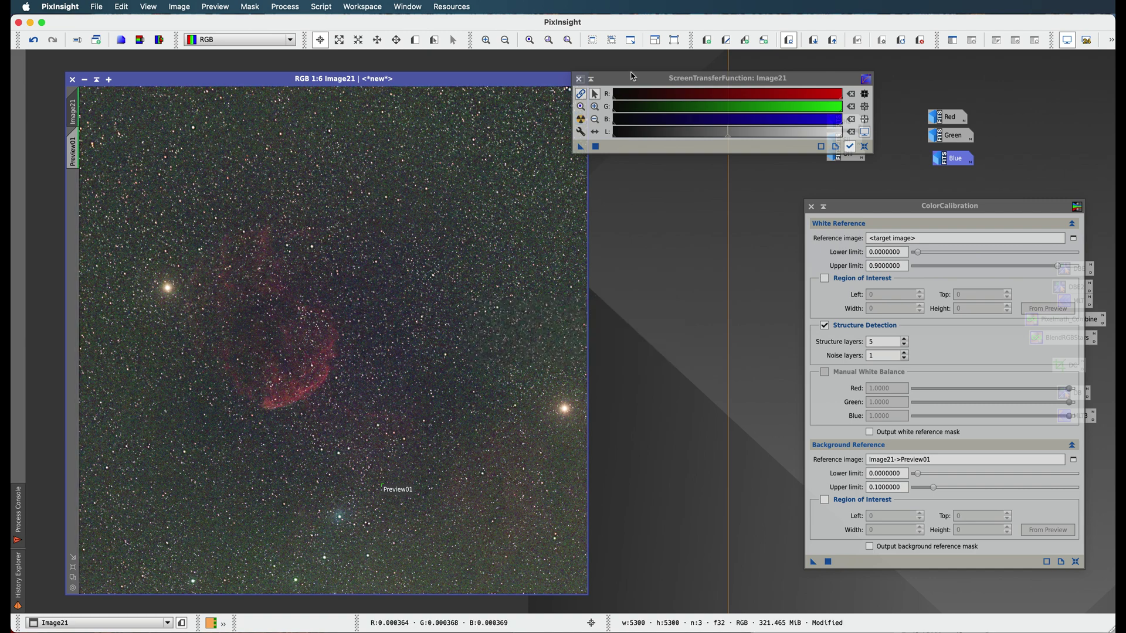
Enable Link RGB channels and reapply the automatic stretch to Image21
click(632, 76)
drag(660, 78, 727, 82)
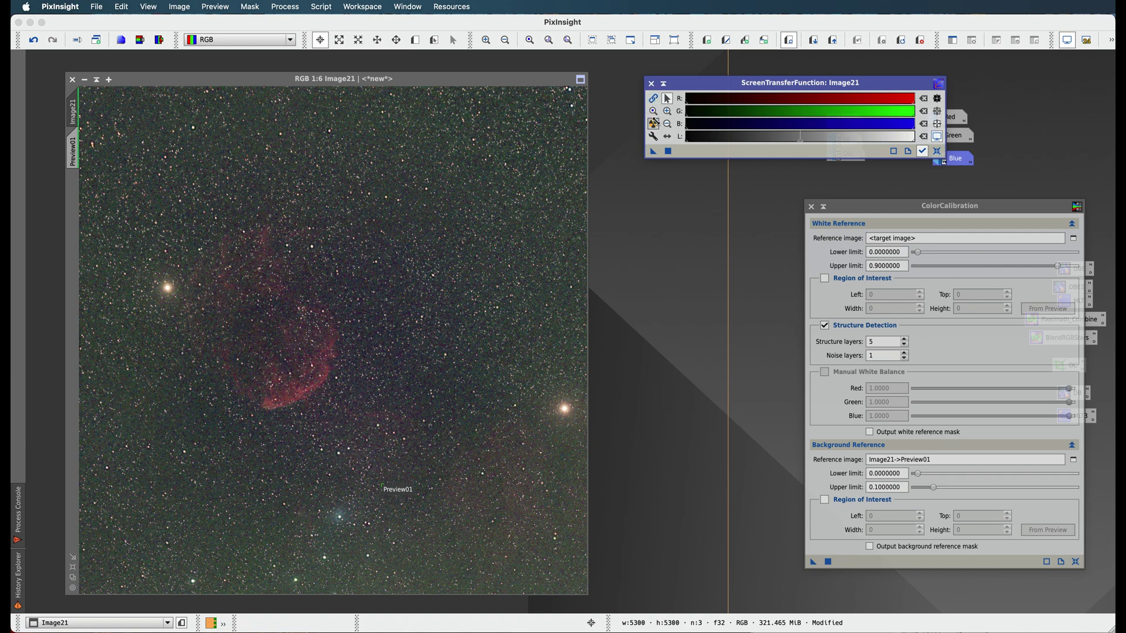
click(653, 123)
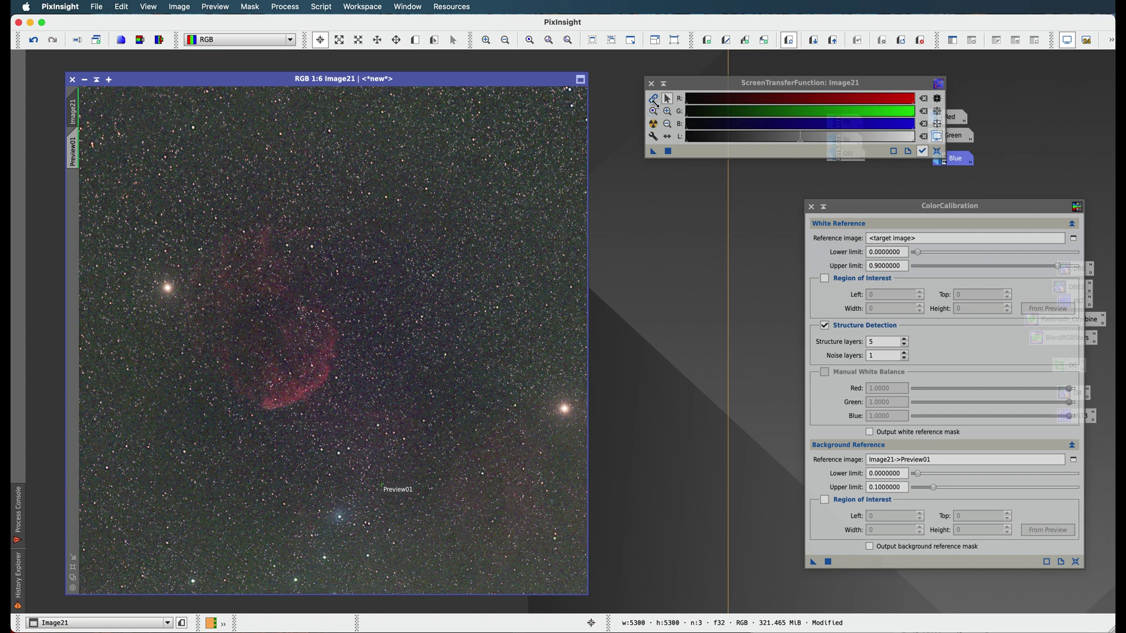
click(653, 99)
click(653, 125)
click(653, 99)
click(653, 125)
Apply SCNR from Process > NoiseReduction to Image21, removing Green at amount 1.00
click(282, 4)
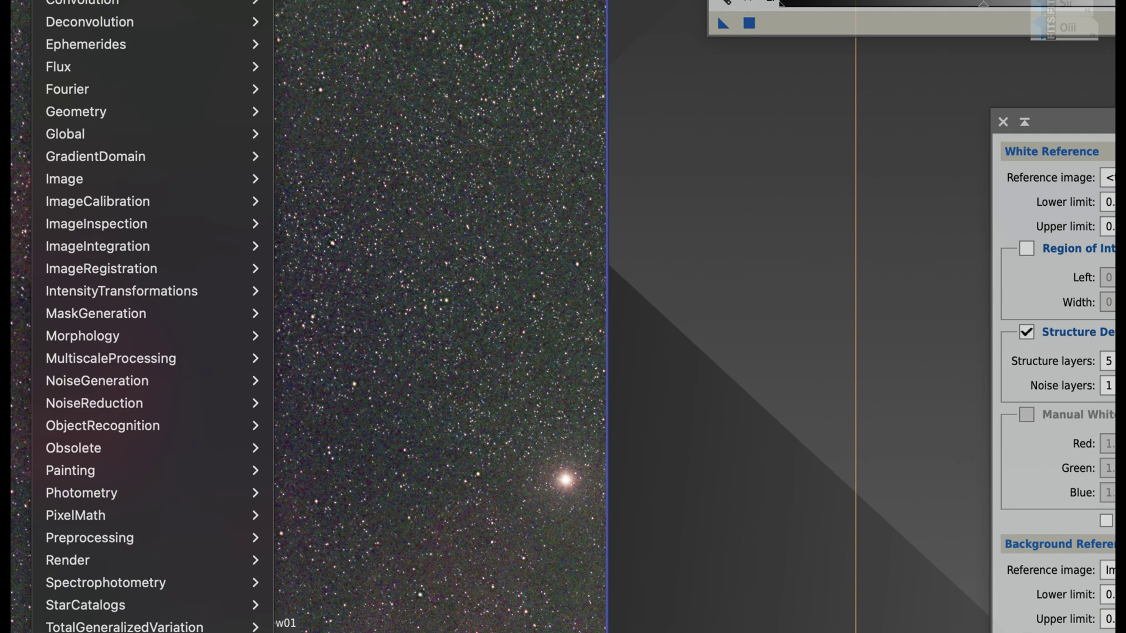
mouse_move(94, 139)
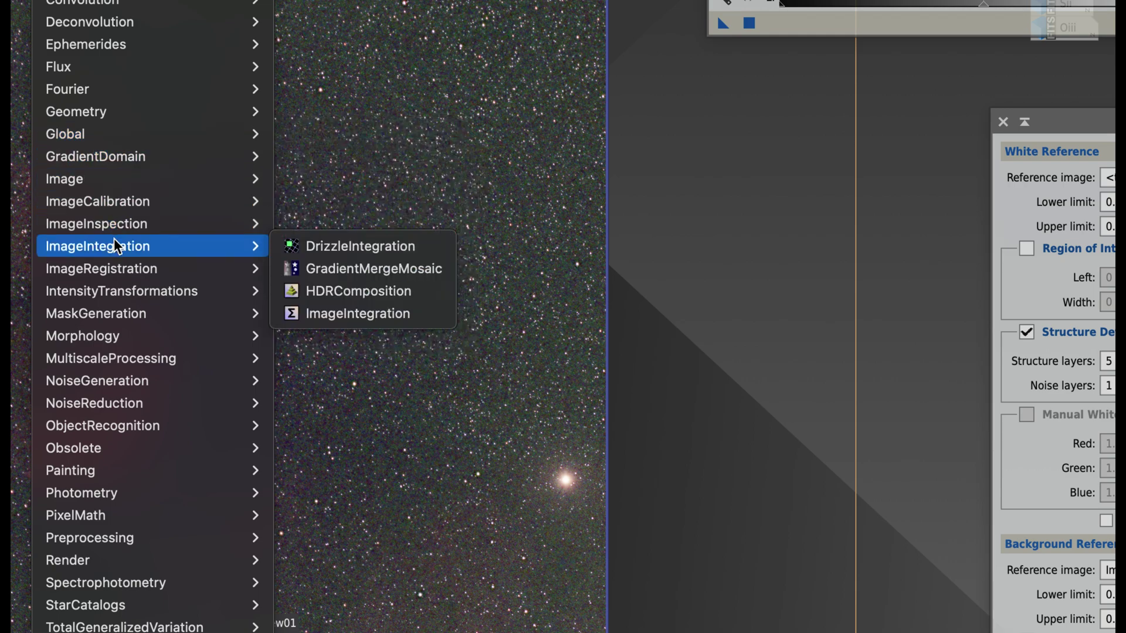
mouse_move(147, 401)
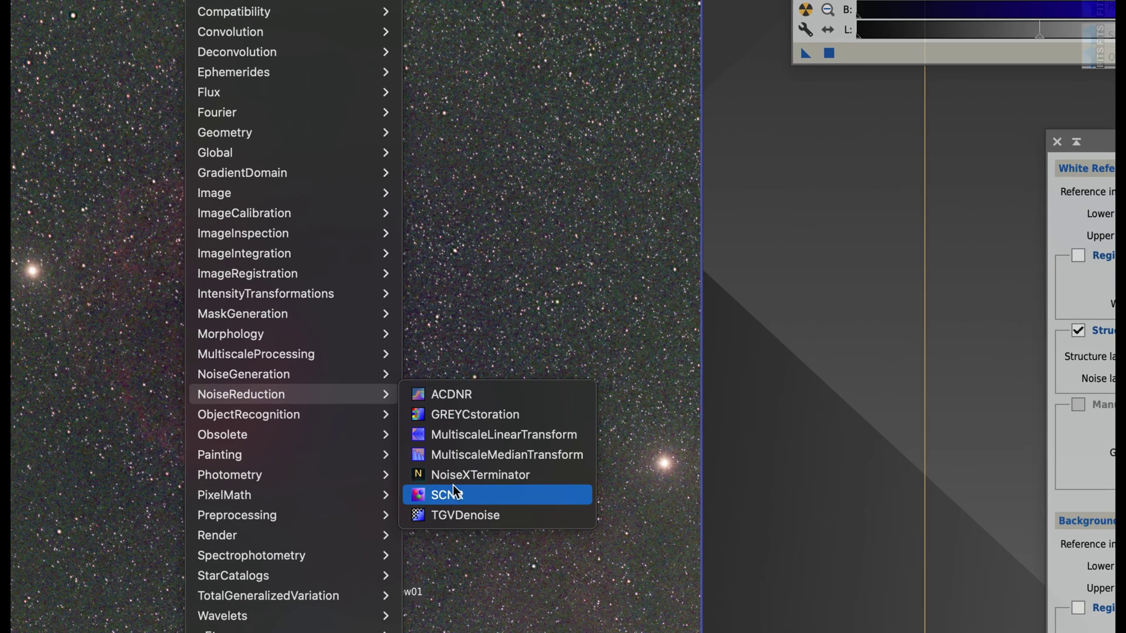
click(452, 486)
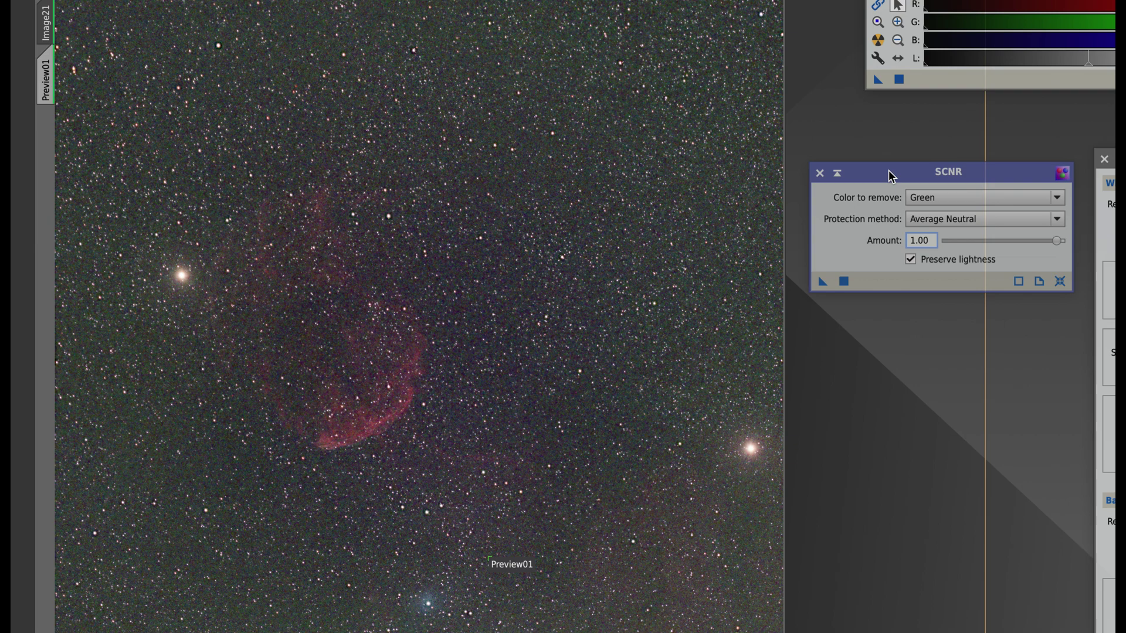
click(933, 198)
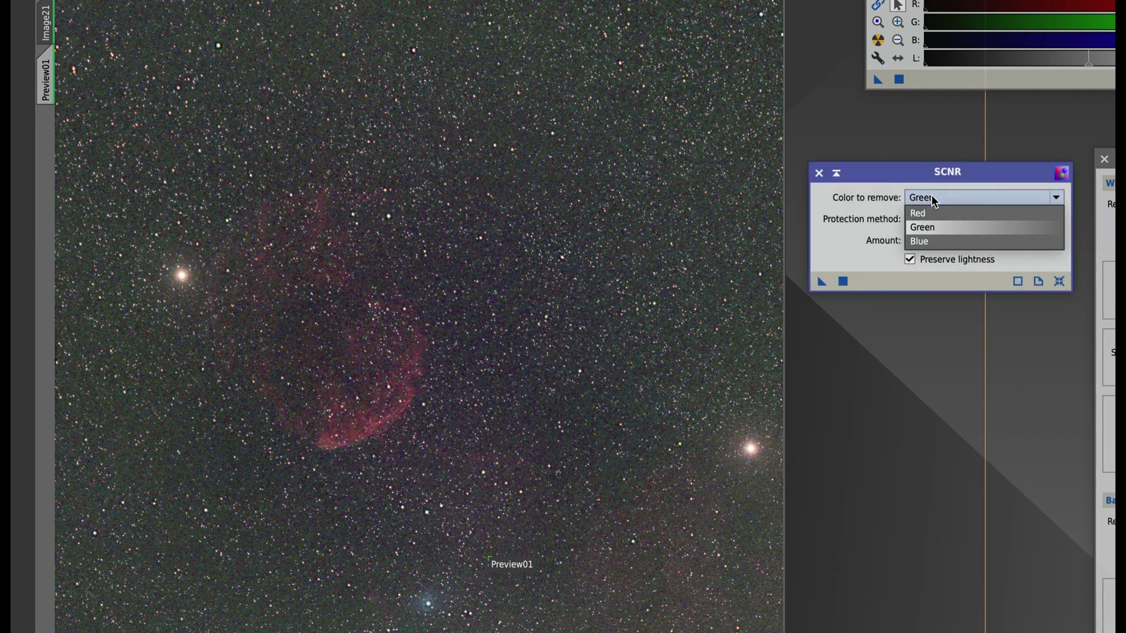
click(933, 199)
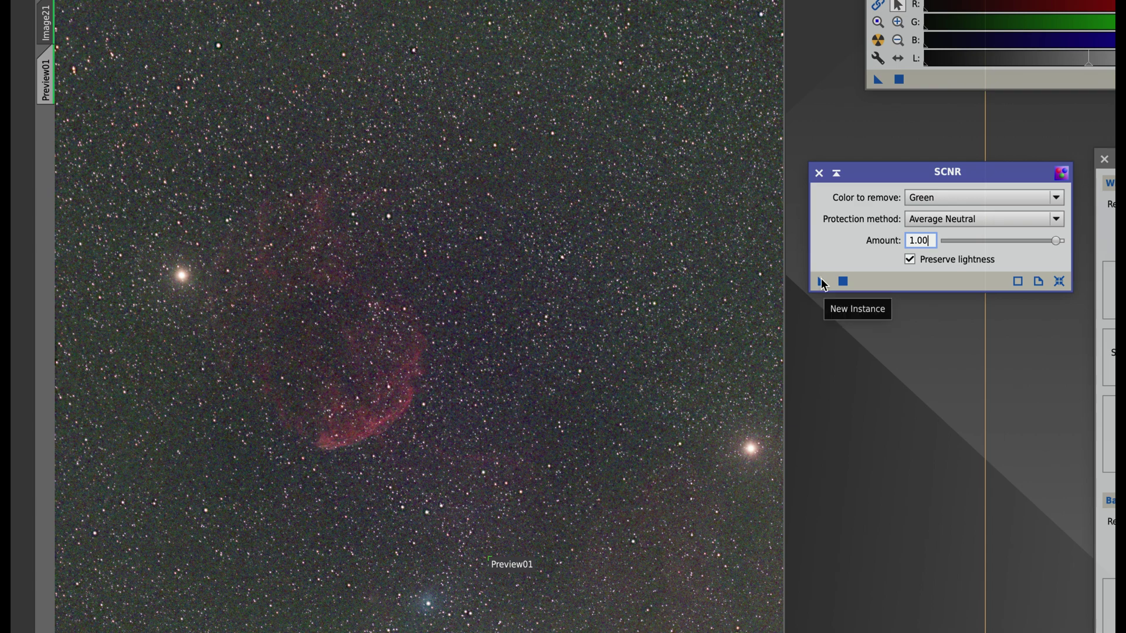
drag(821, 283, 528, 206)
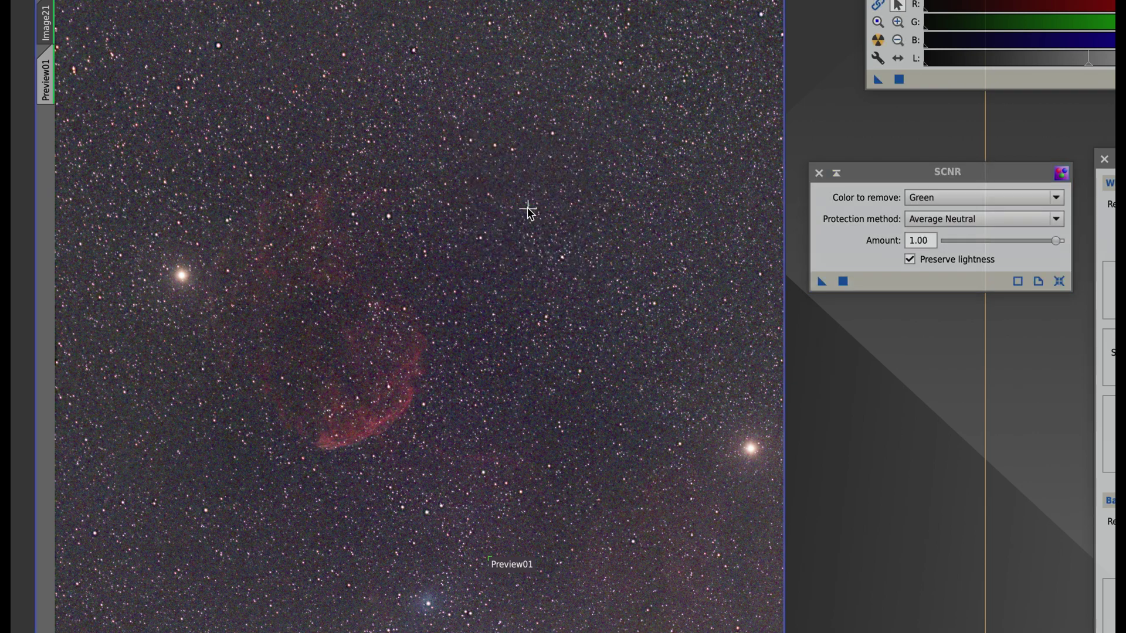
Zoom in to inspect the green-removed result, then zoom back out to the whole image
key(ctrl+plus)
key(ctrl+plus)
key(ctrl+plus)
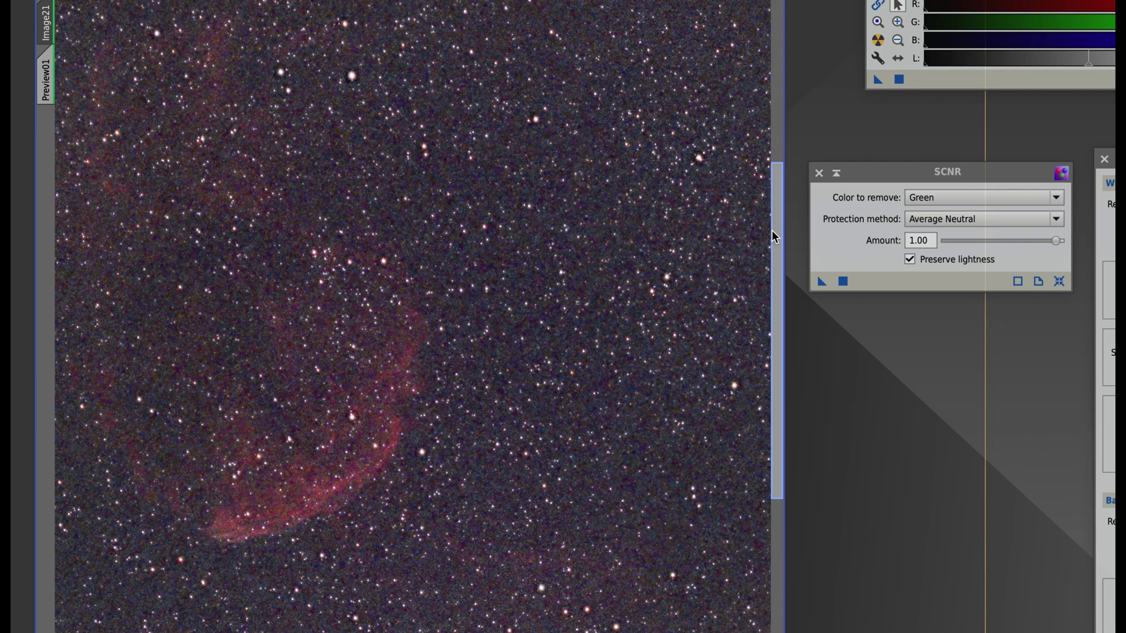
scroll(774, 239, up, 6)
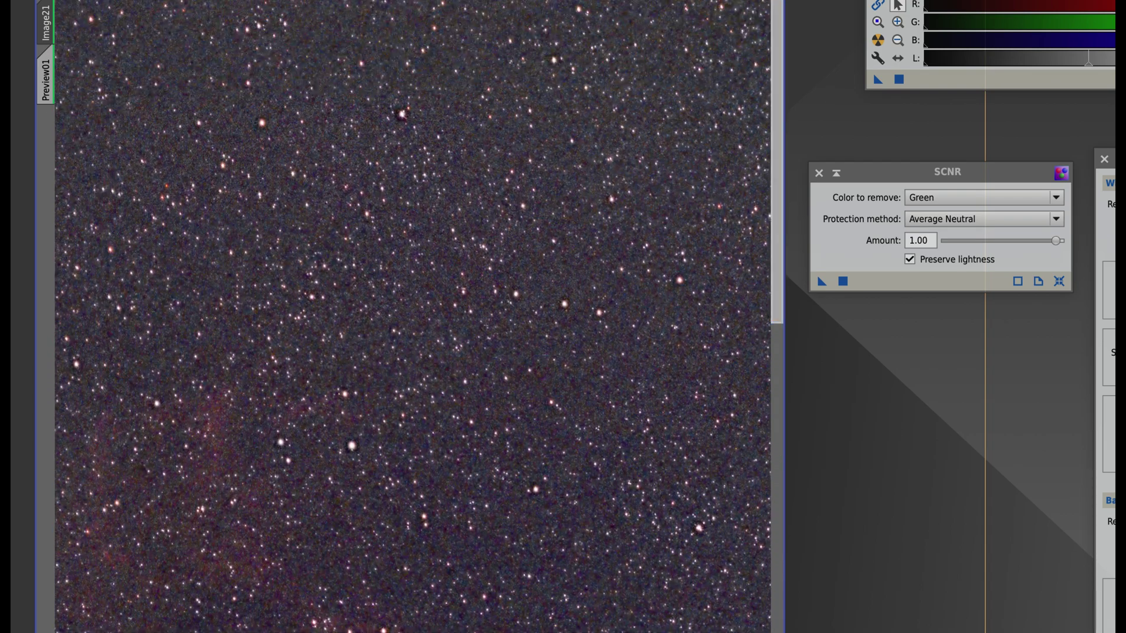
scroll(775, 454, down, 8)
scroll(735, 555, down, 4)
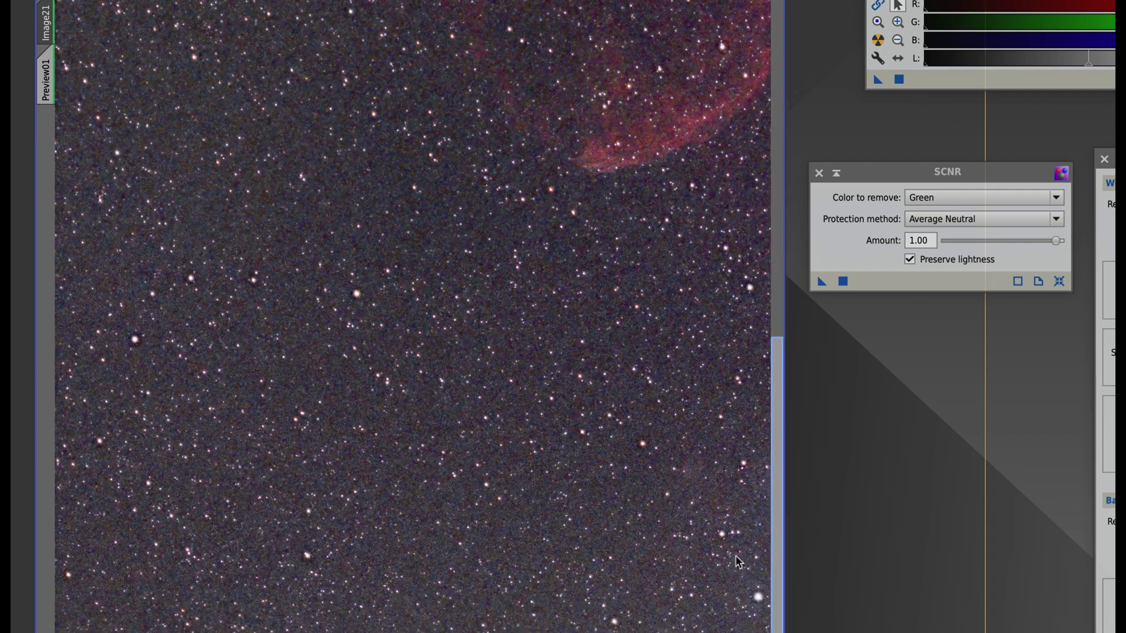
scroll(740, 343, up, 8)
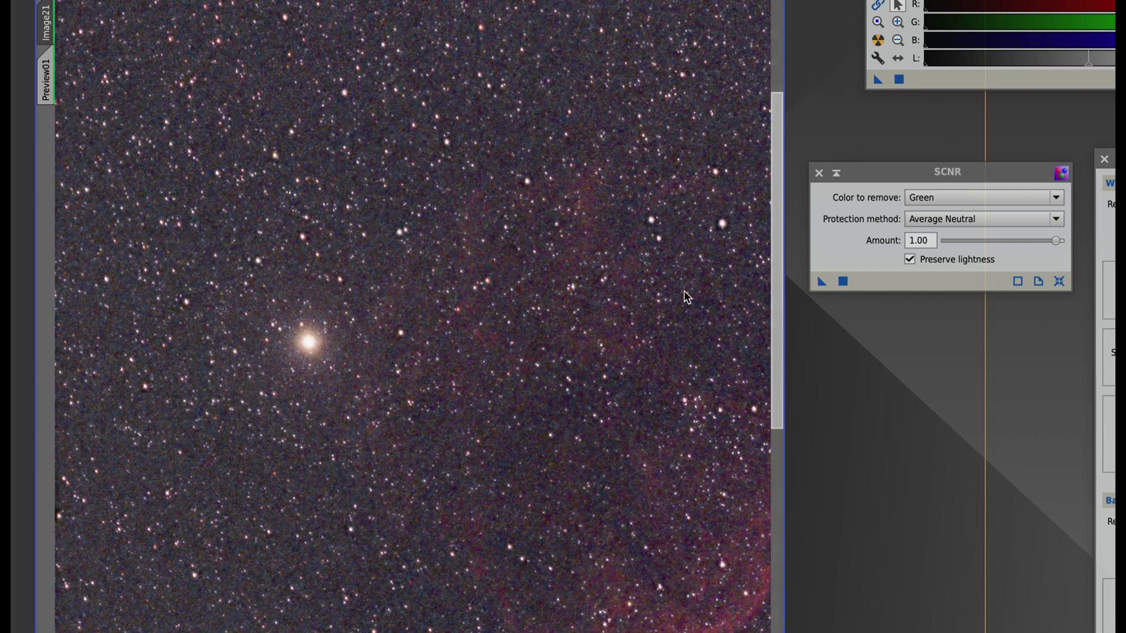
key(ctrl+minus)
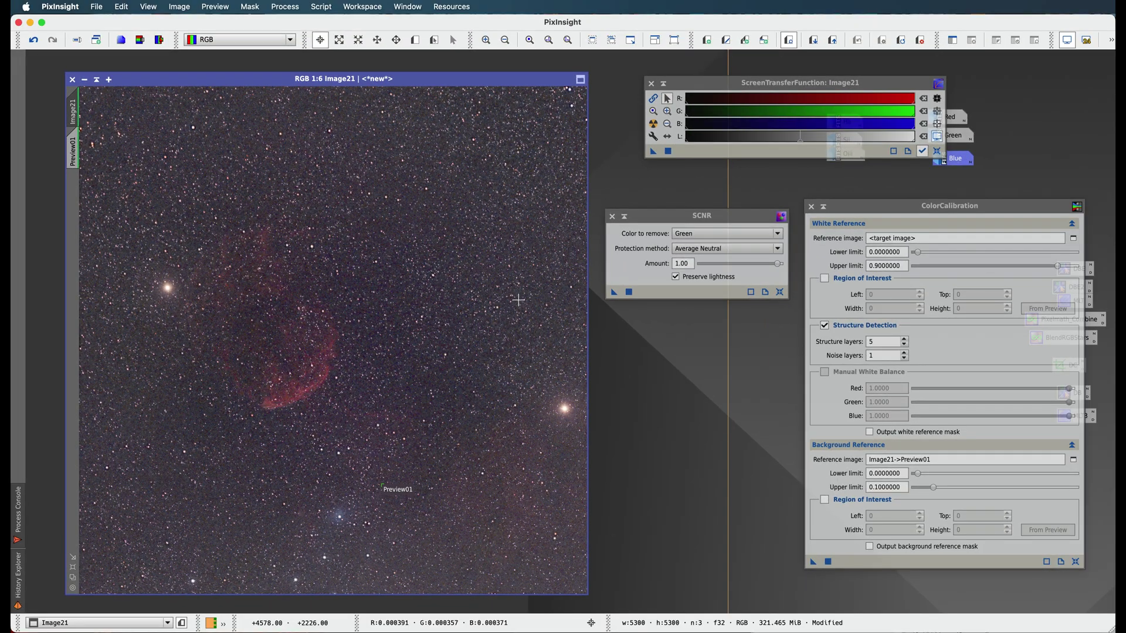
Rename the colour image's identifier to RGB
click(85, 78)
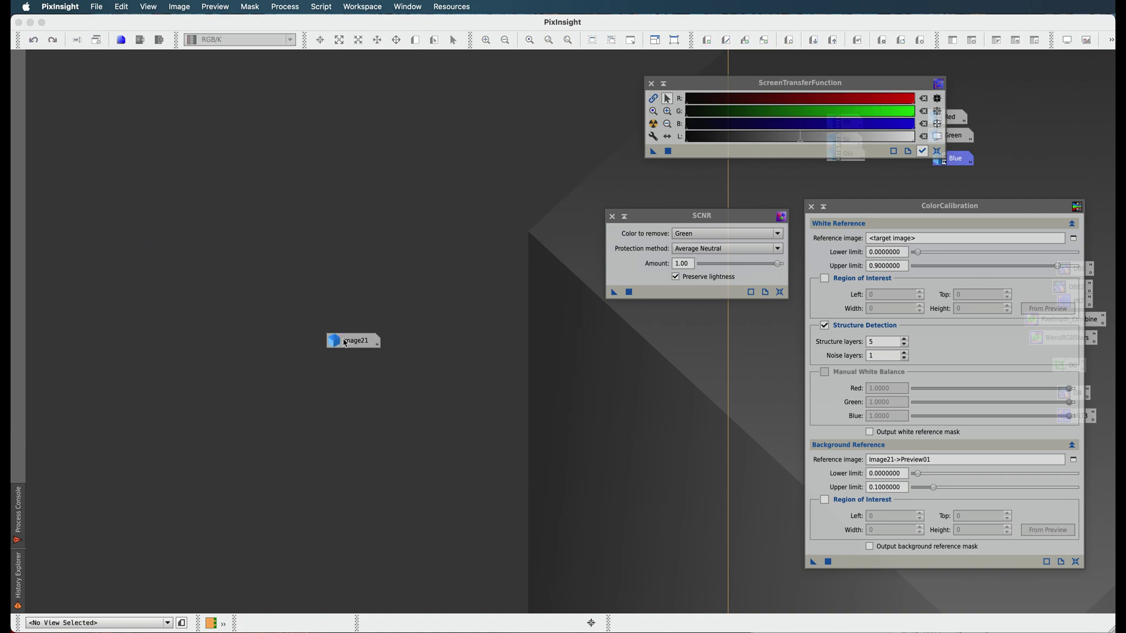
double_click(346, 341)
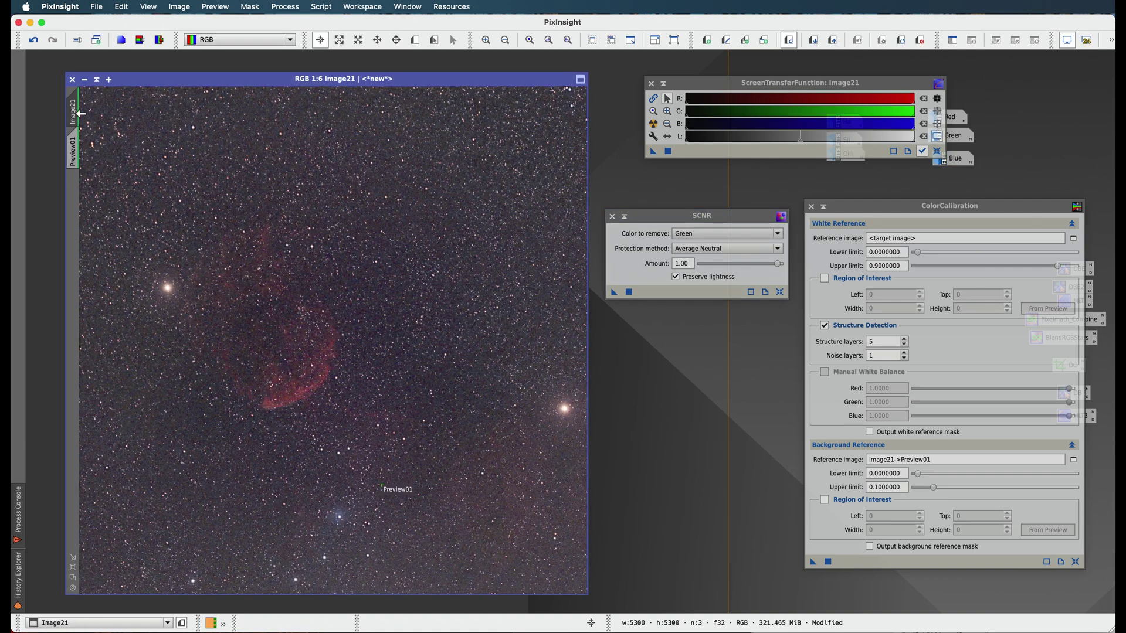
right_click(80, 113)
click(119, 164)
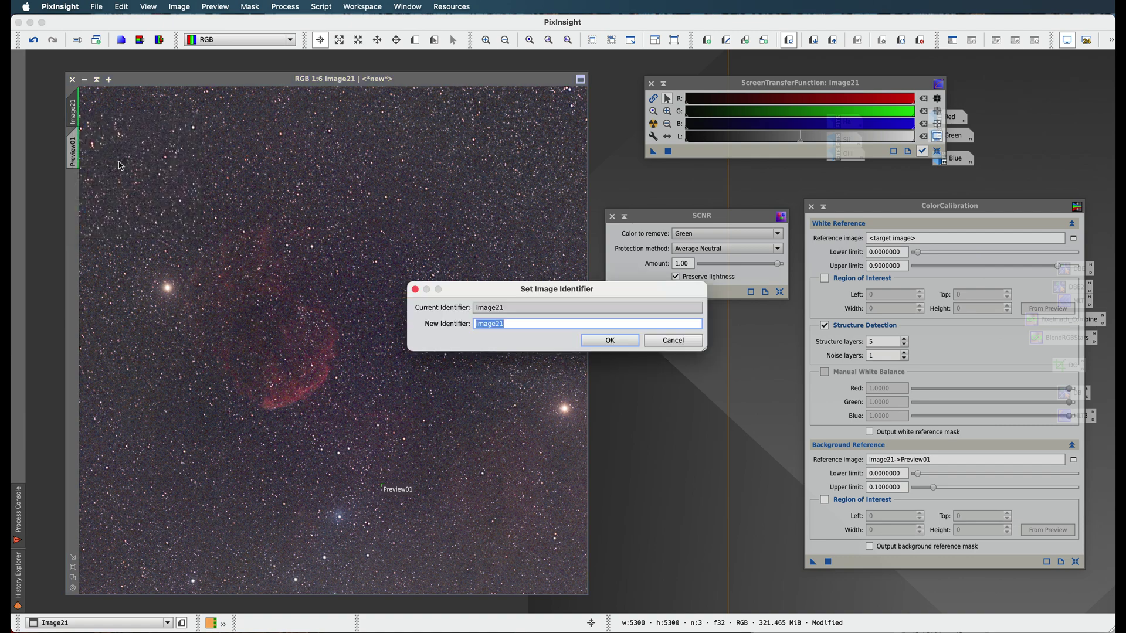
text(RGB)
key(Return)
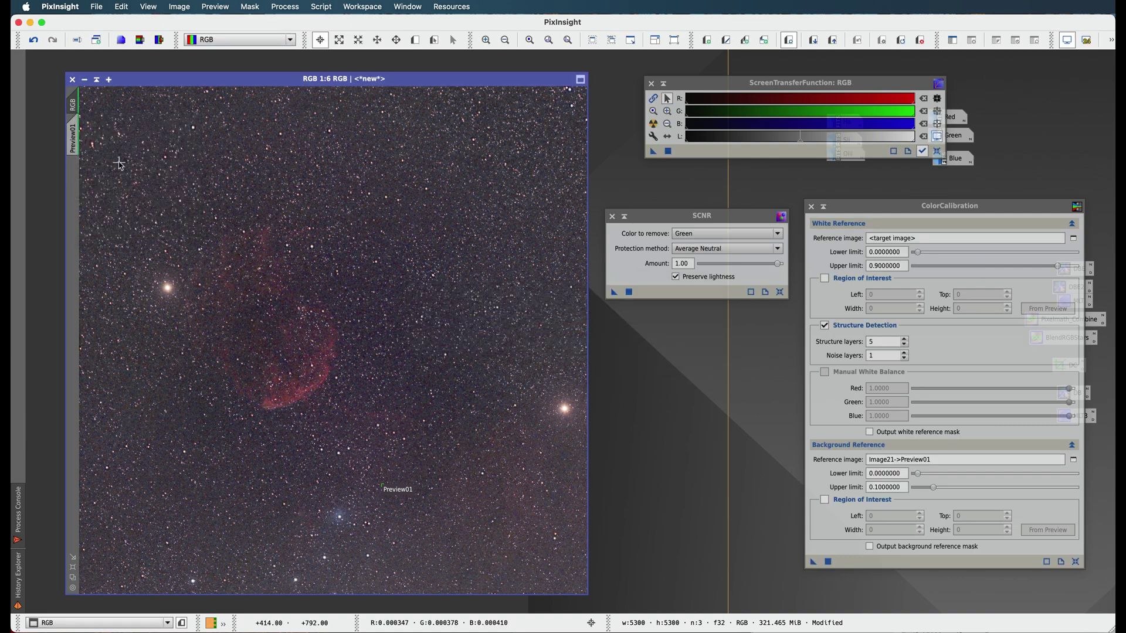
Delete Preview01 and close the screen stretch, SCNR and ColorCalibration windows
right_click(73, 137)
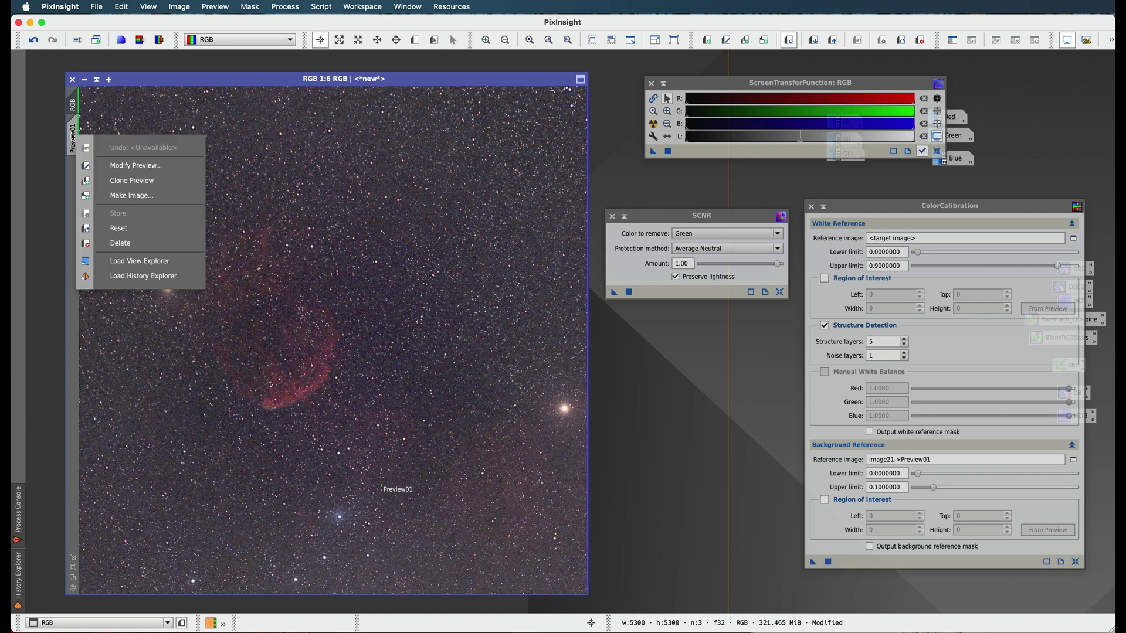
click(120, 243)
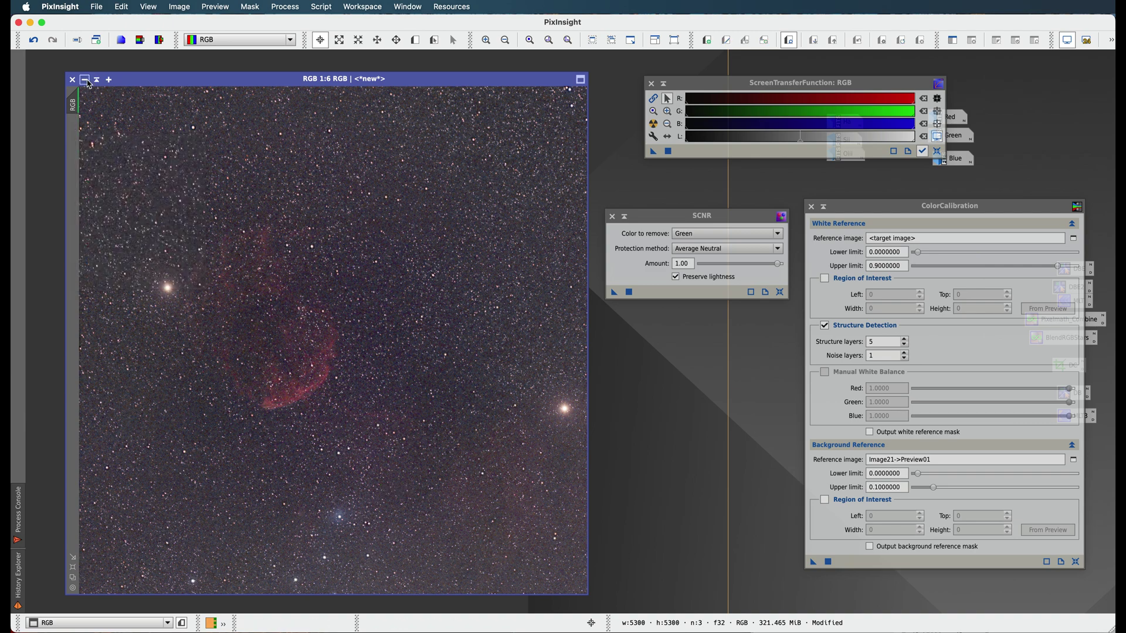
click(650, 84)
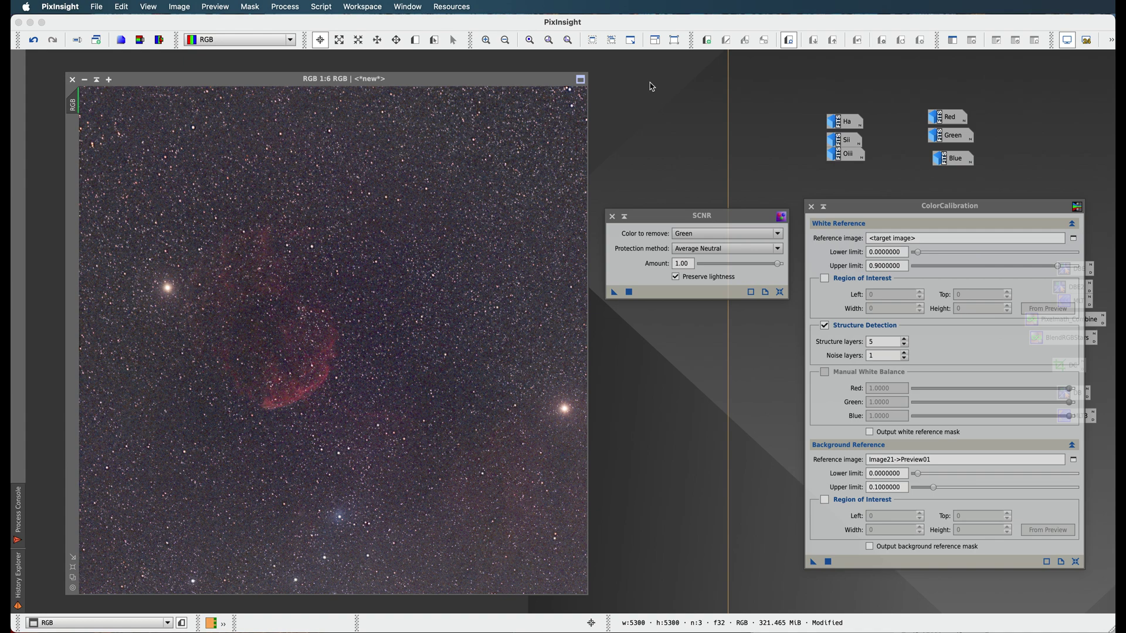
click(612, 216)
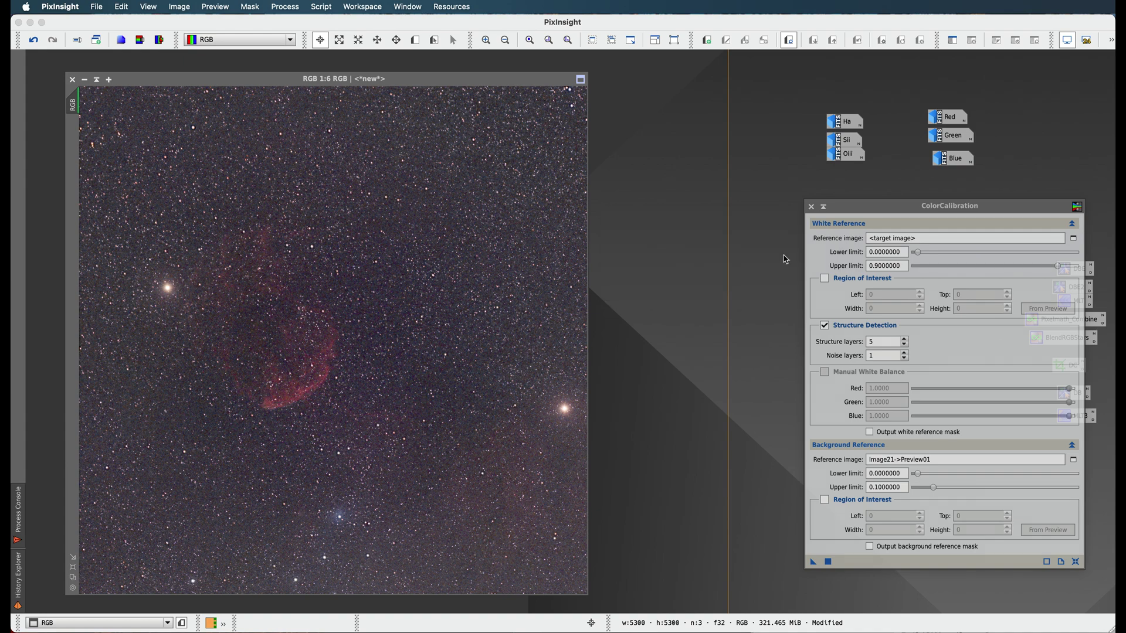
click(810, 207)
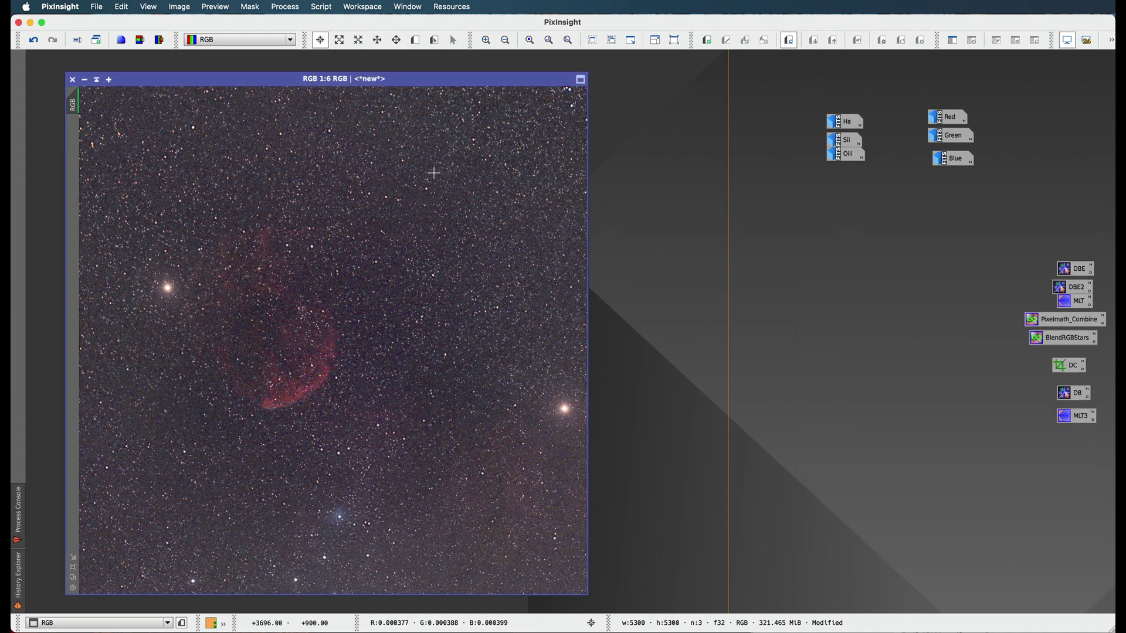
Minimise the RGB image and place its icon just below the Oiii icon
click(83, 85)
drag(347, 340, 856, 181)
mouse_move(856, 181)
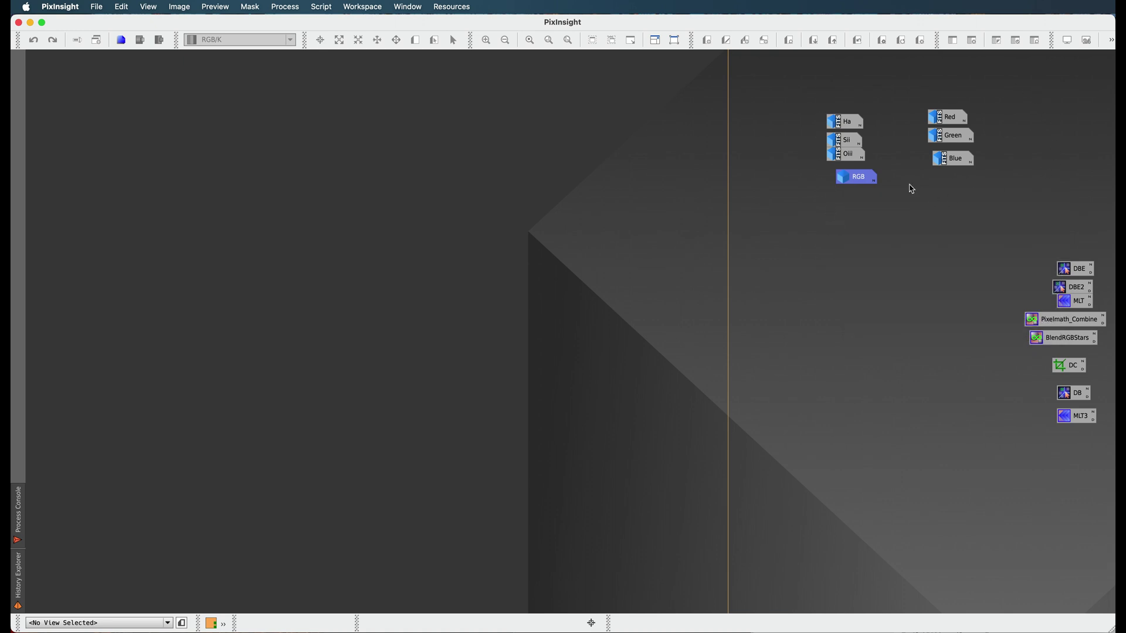
mouse_move(833, 145)
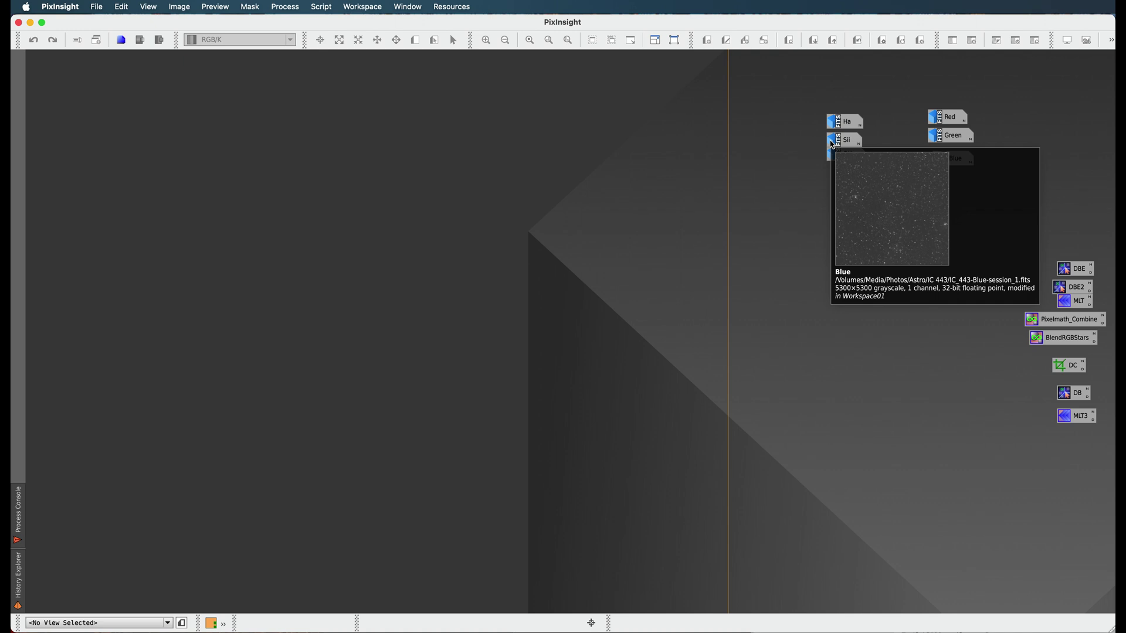